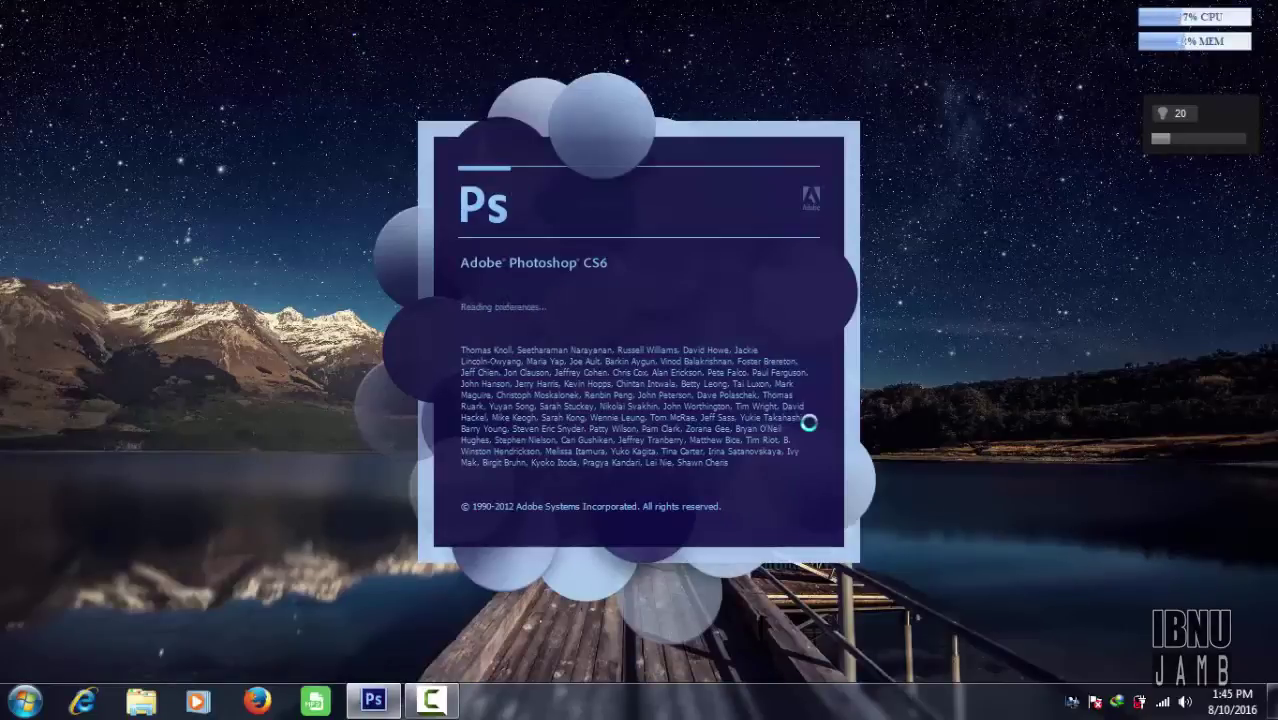
Create a new white 500 × 500 pixel document at 200 resolution in 16-bit RGB
key(alt+f)
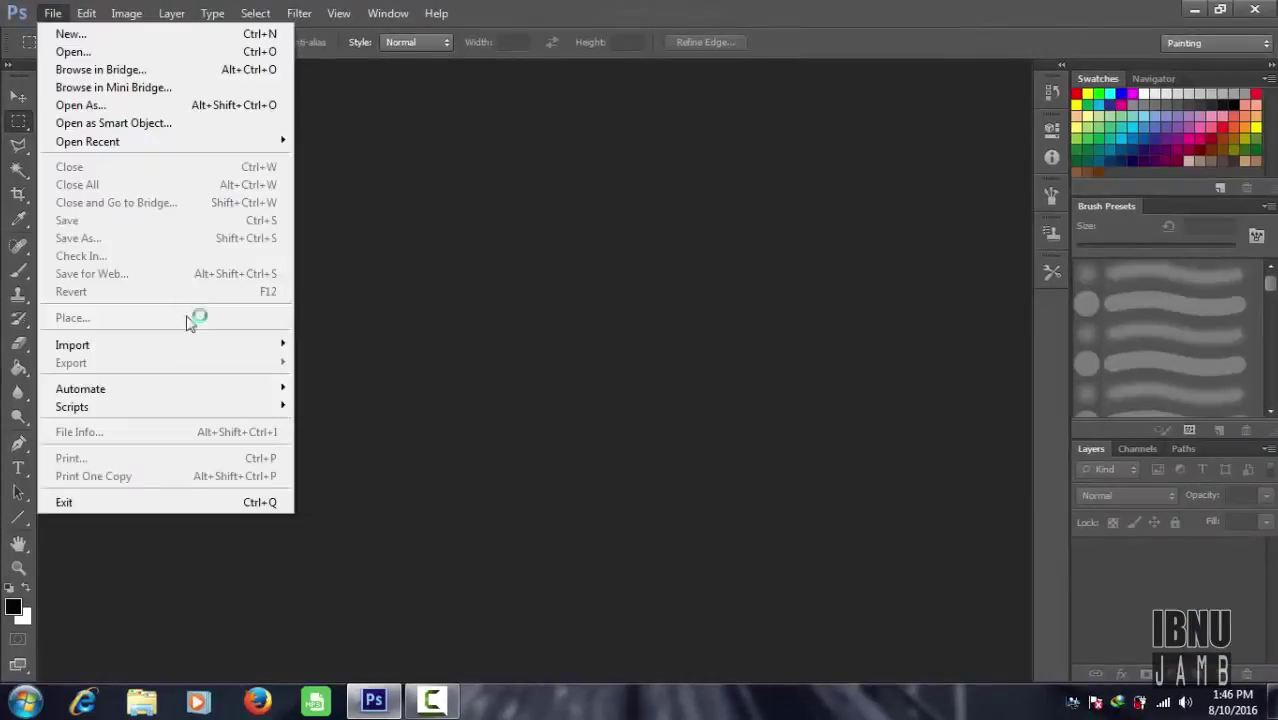
click(132, 34)
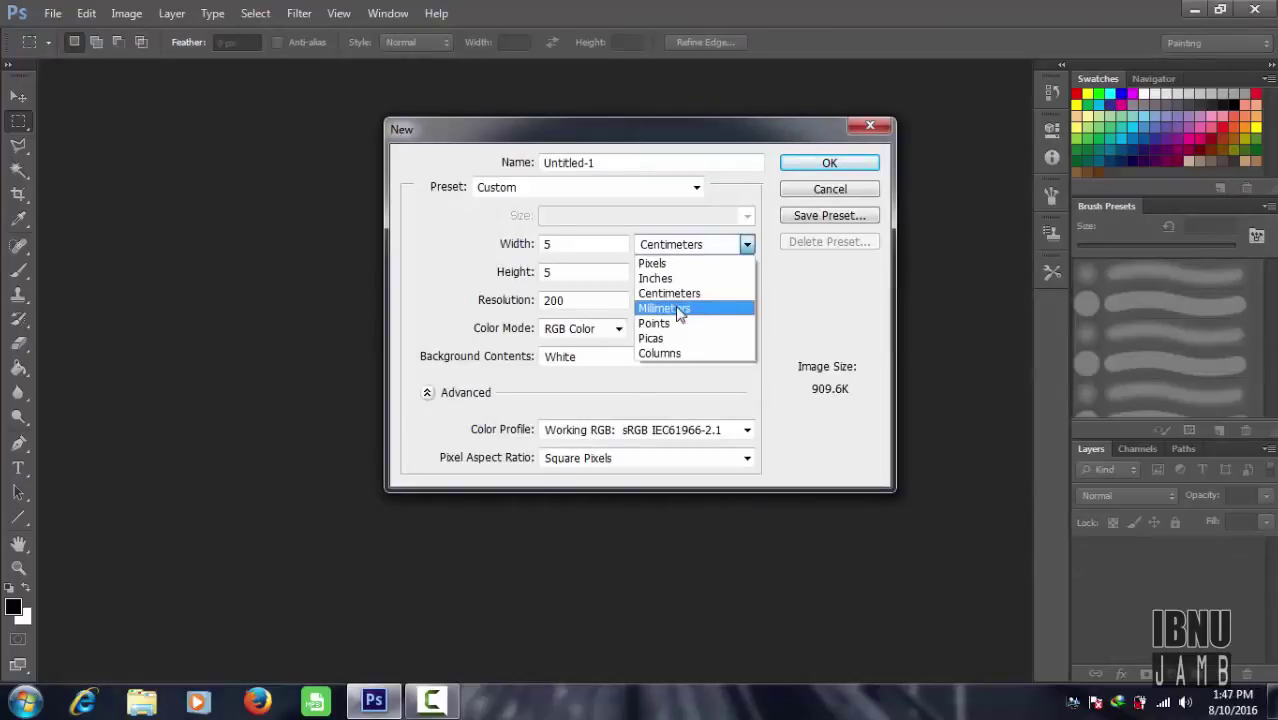
click(658, 264)
click(585, 247)
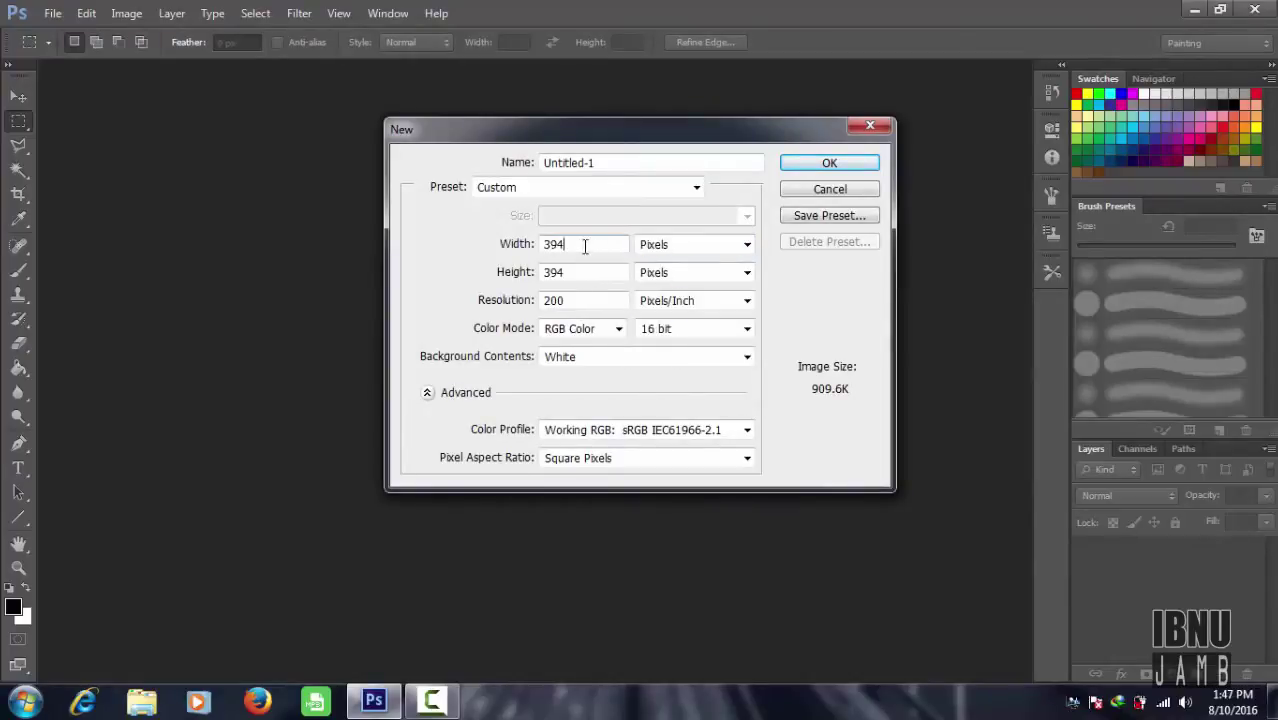
text(500)
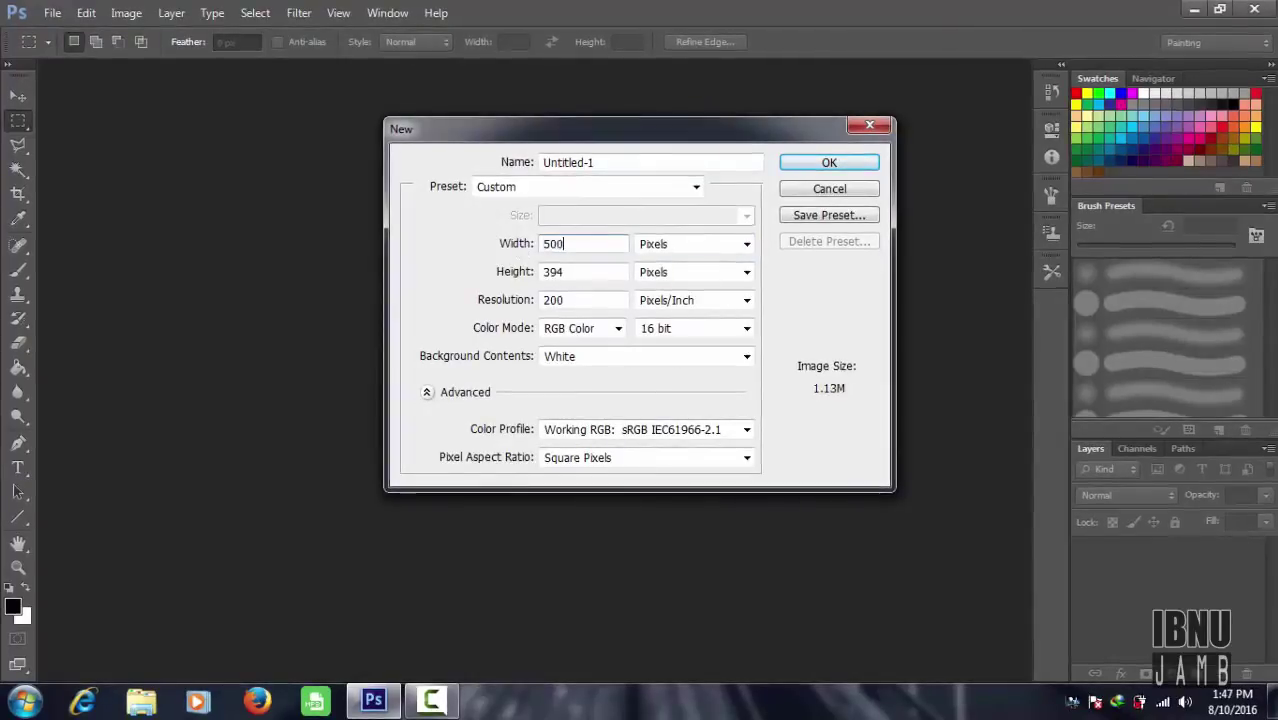
key(Tab)
key(Tab)
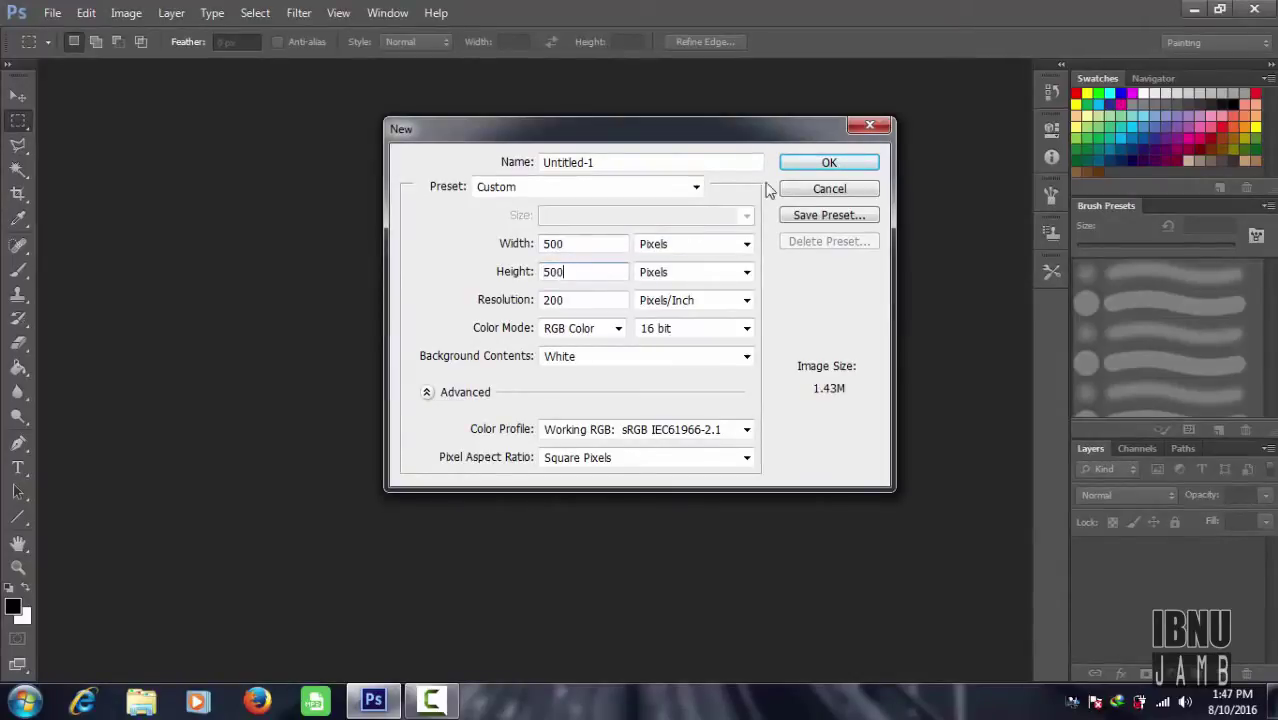
click(828, 163)
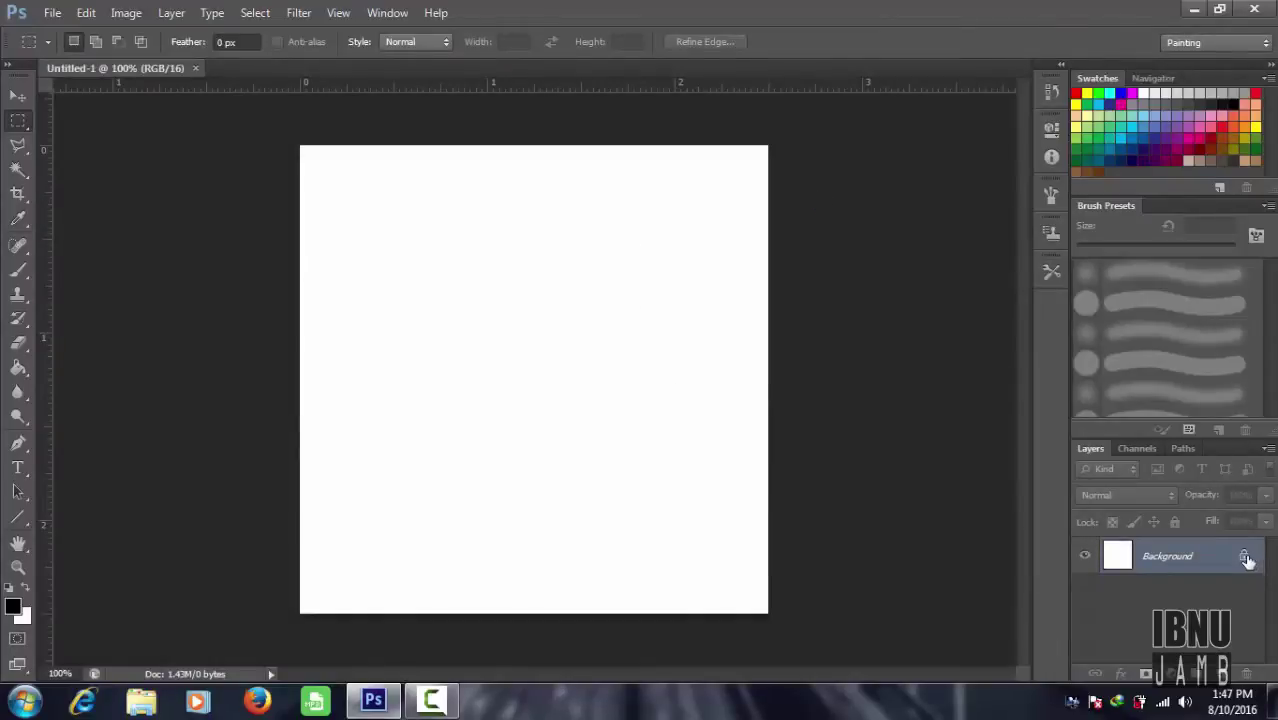
Unlock the background, add an empty Layer 2, and place guides on the canvas's left and top edges
drag(1247, 560, 1246, 673)
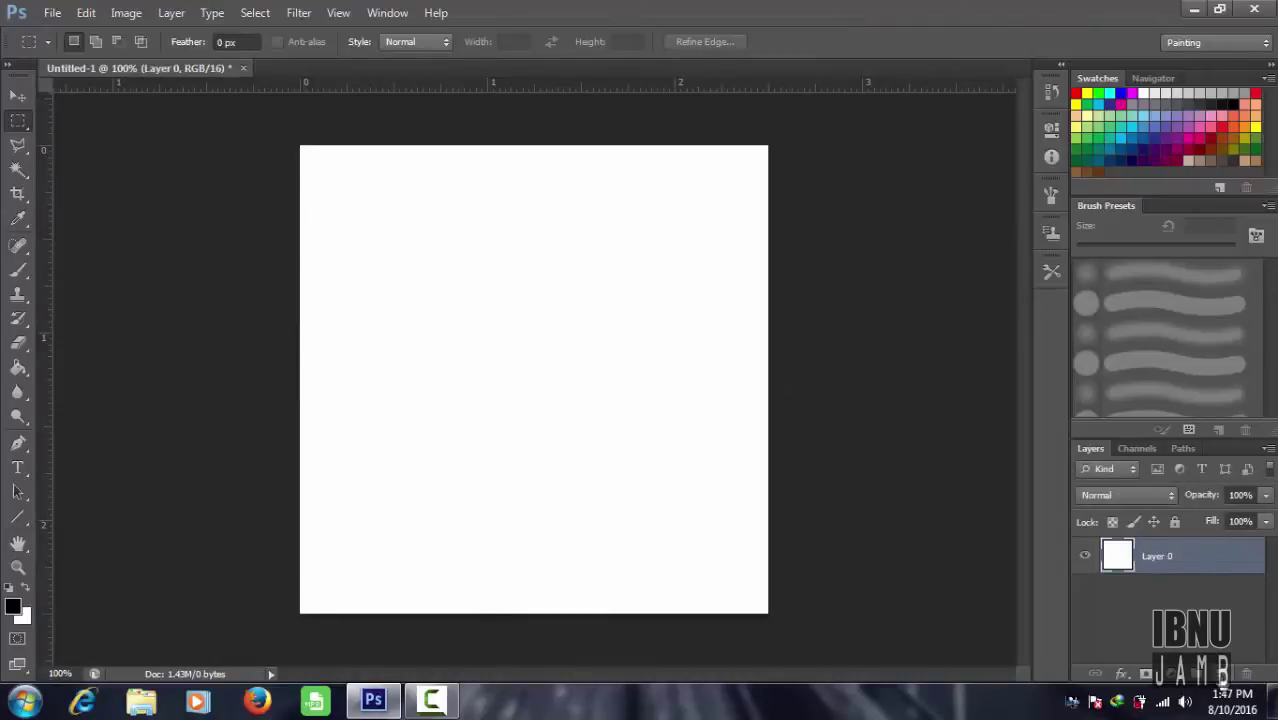
click(1225, 673)
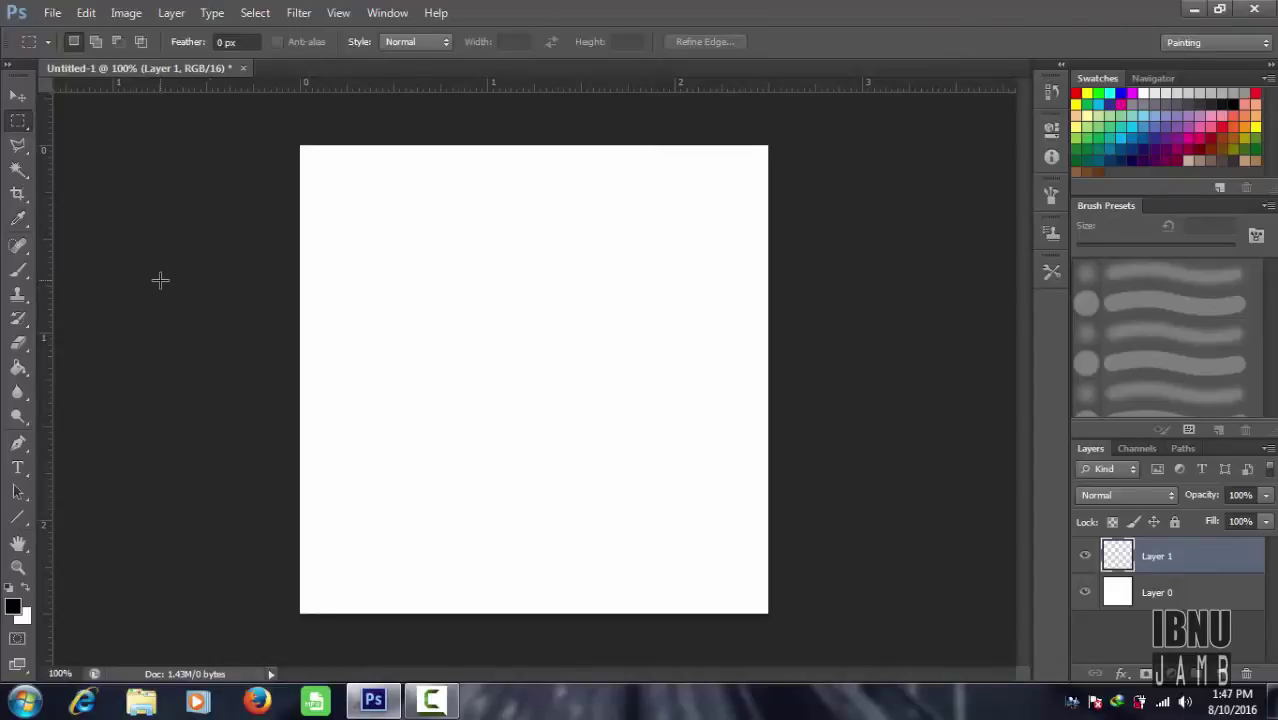
drag(40, 209, 300, 237)
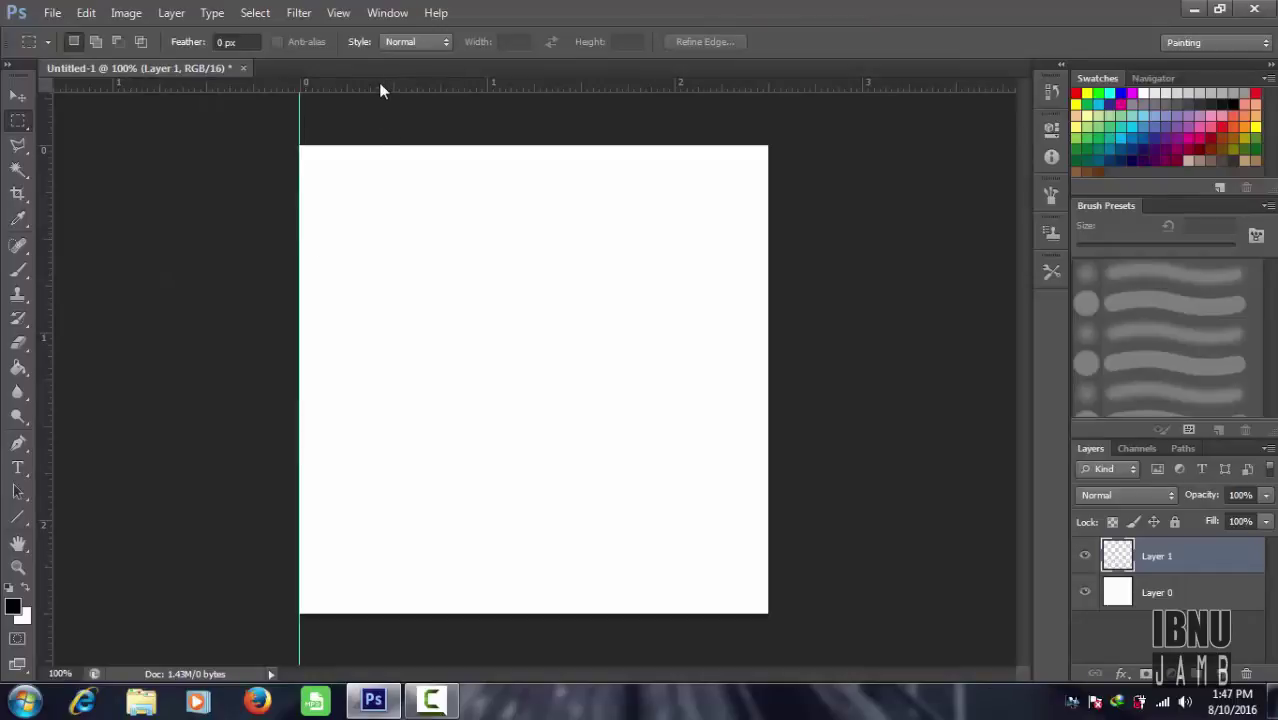
drag(378, 82, 370, 143)
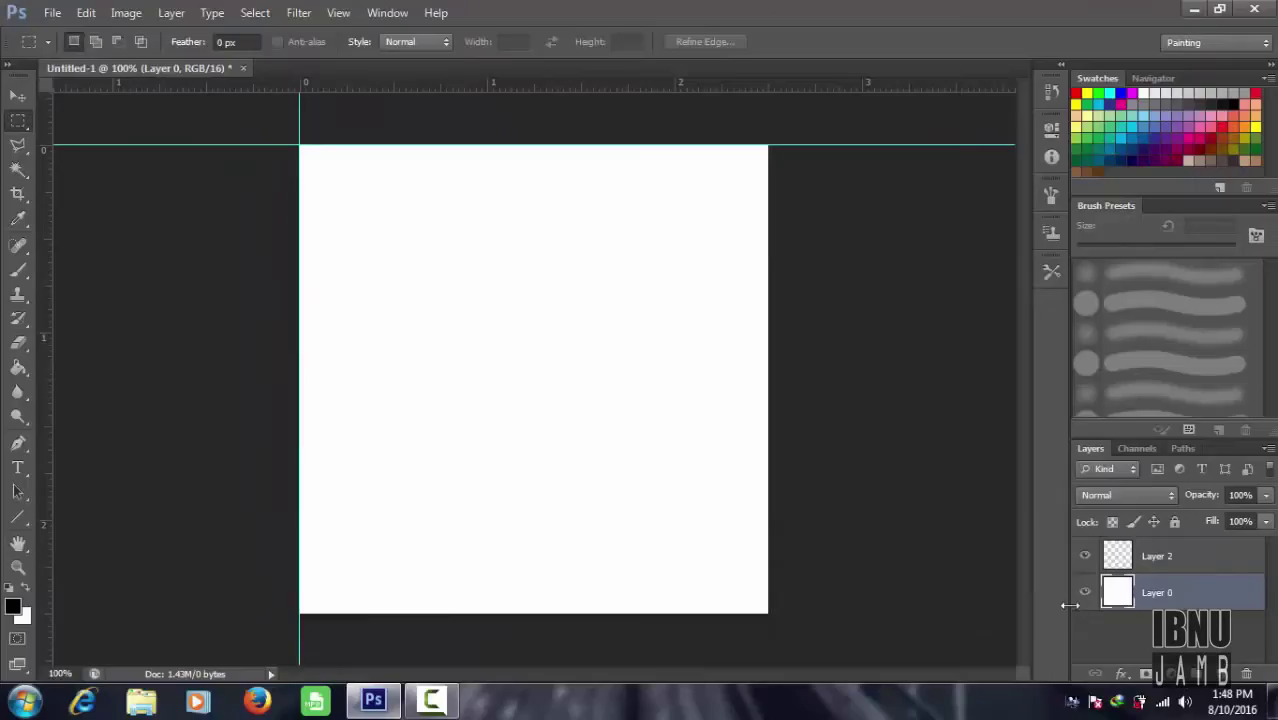
On Layer 2, plot the angular zigzag anchor points of the pen path
click(1149, 558)
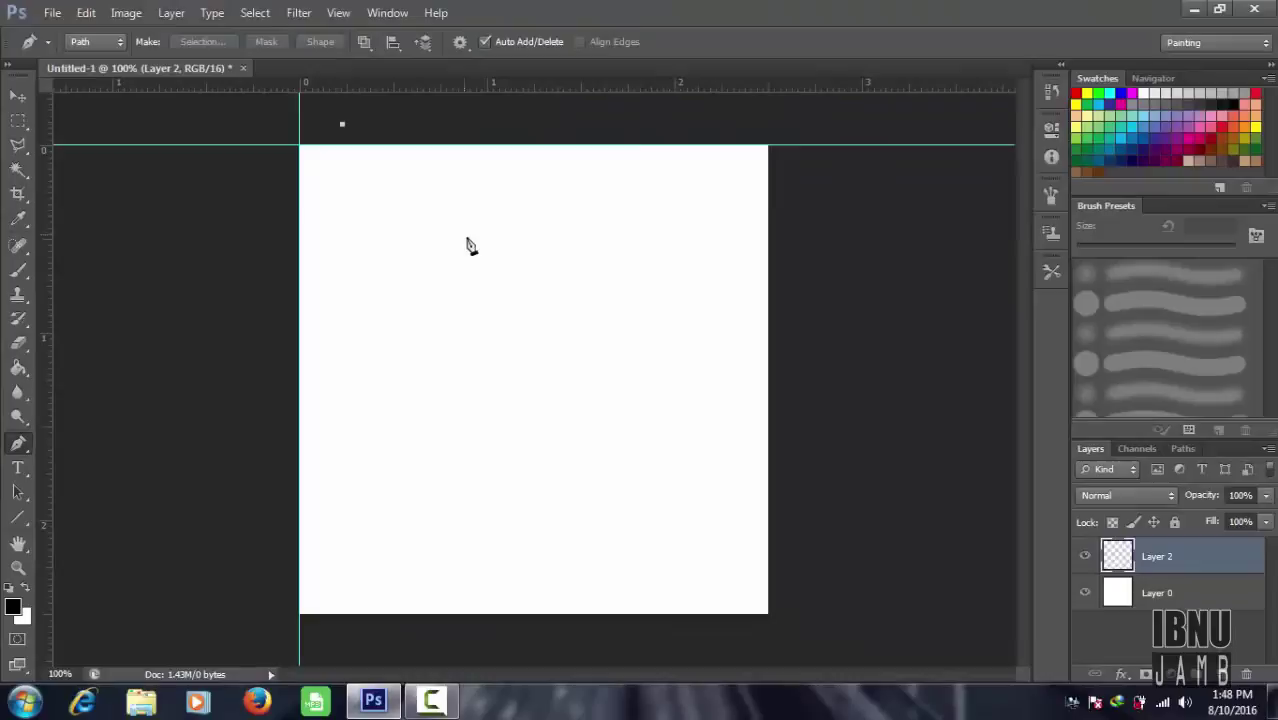
click(455, 237)
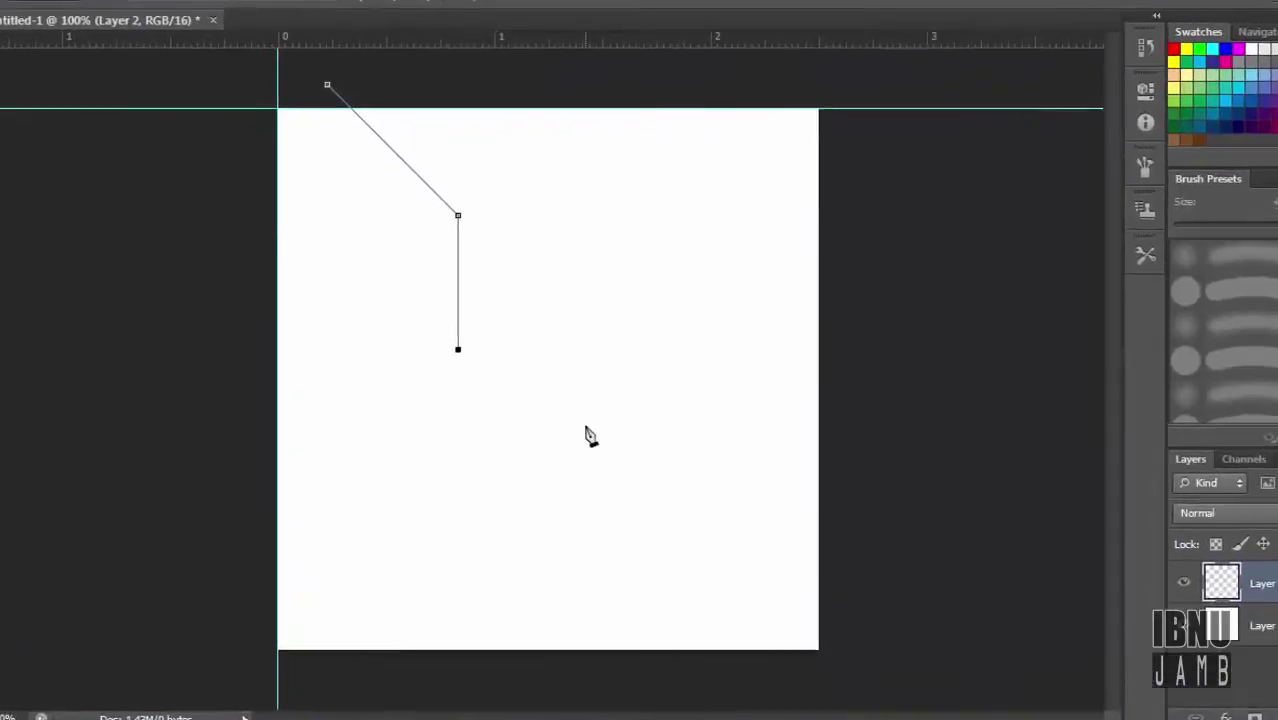
click(521, 419)
click(582, 358)
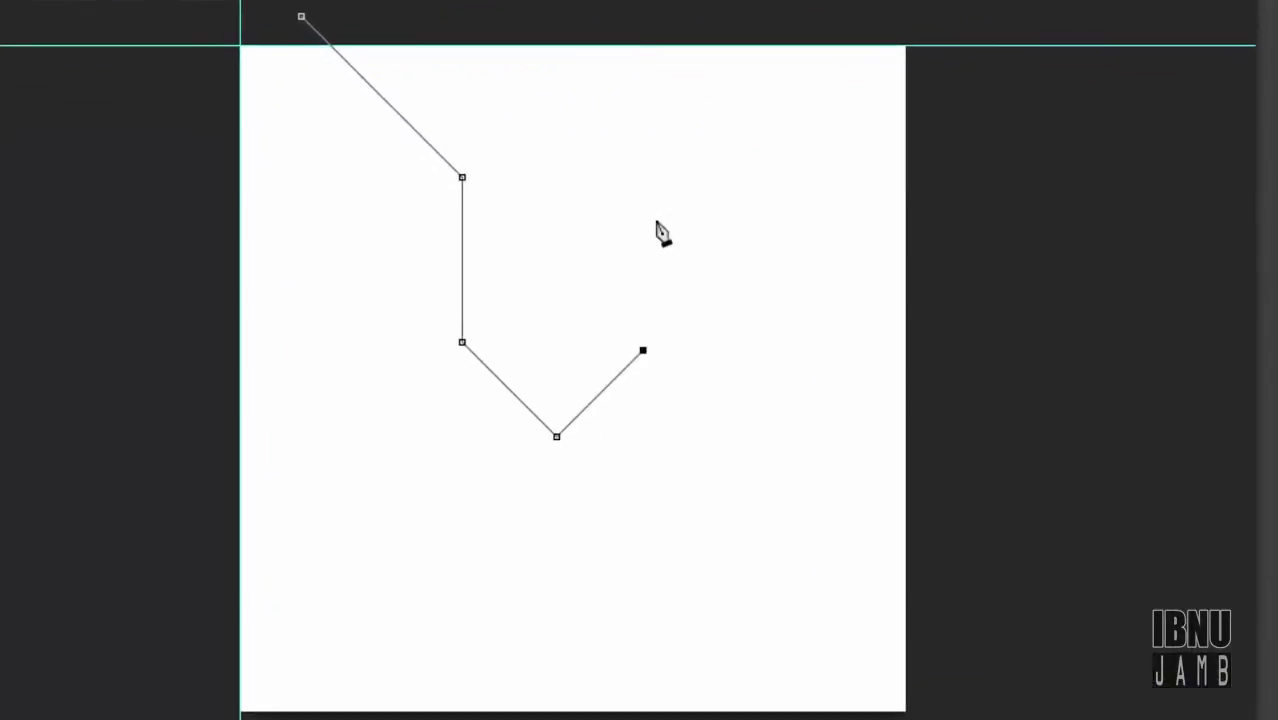
click(582, 268)
click(815, 392)
click(815, 575)
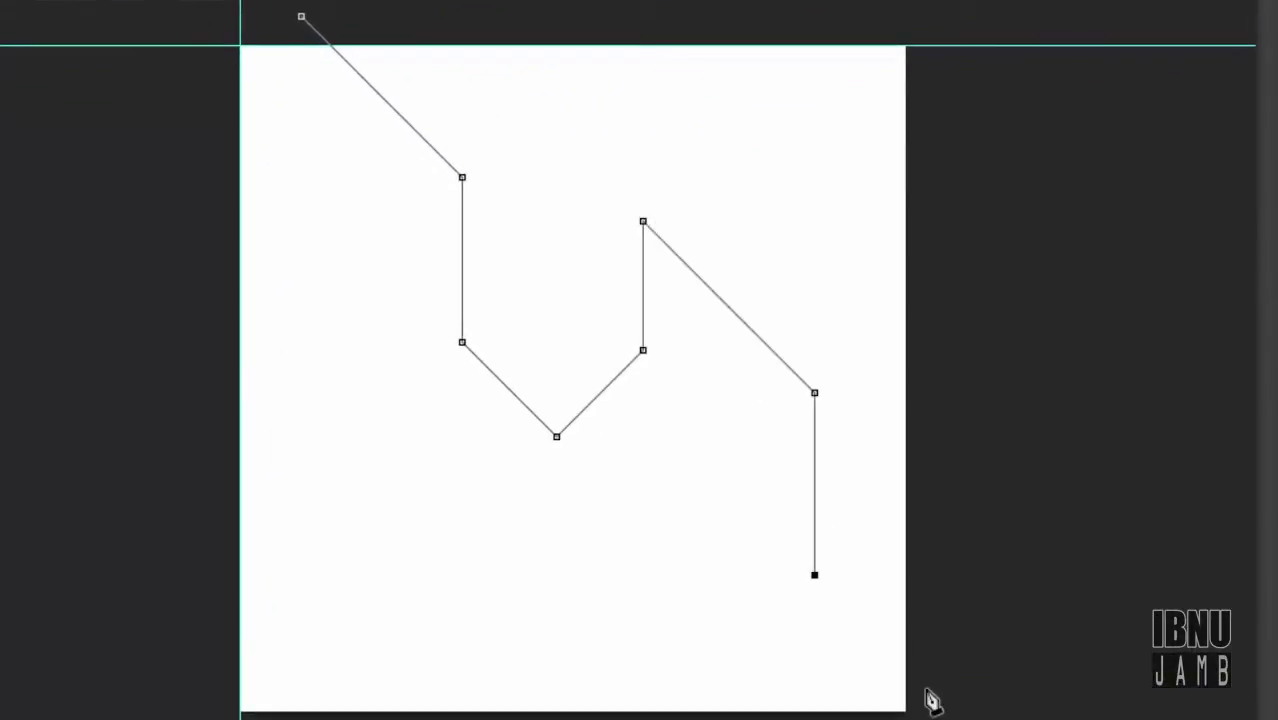
Extend the path around the right edge, add sweeping curved anchors, then deselect it
click(909, 670)
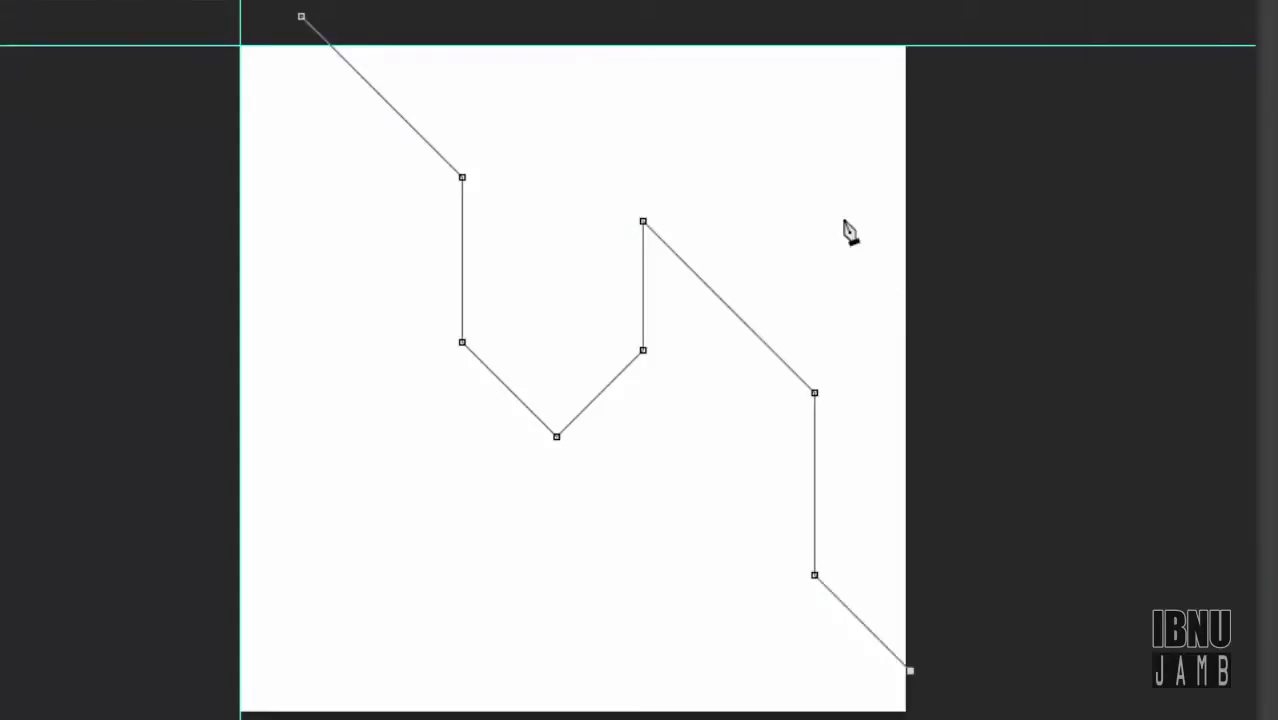
shift+click(835, 158)
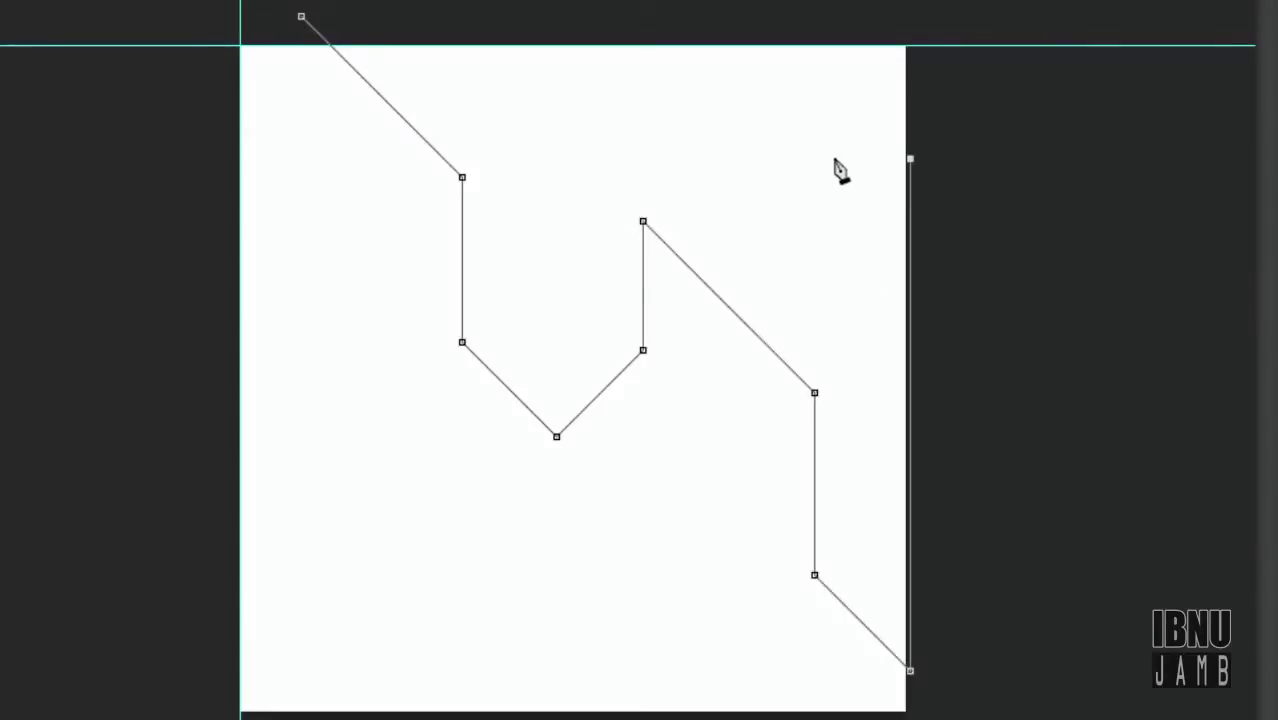
click(717, 162)
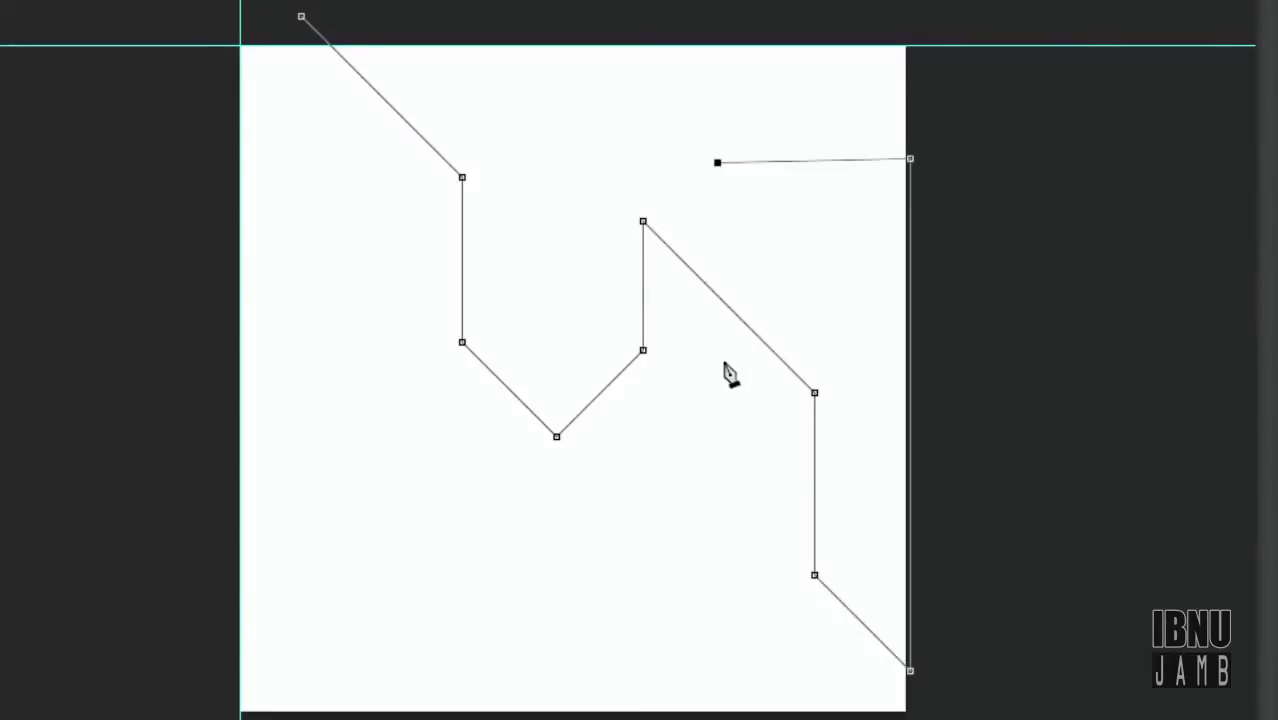
mouse_move(725, 363)
mouse_down()
mouse_move(618, 178)
mouse_move(822, 201)
mouse_move(660, 35)
mouse_up()
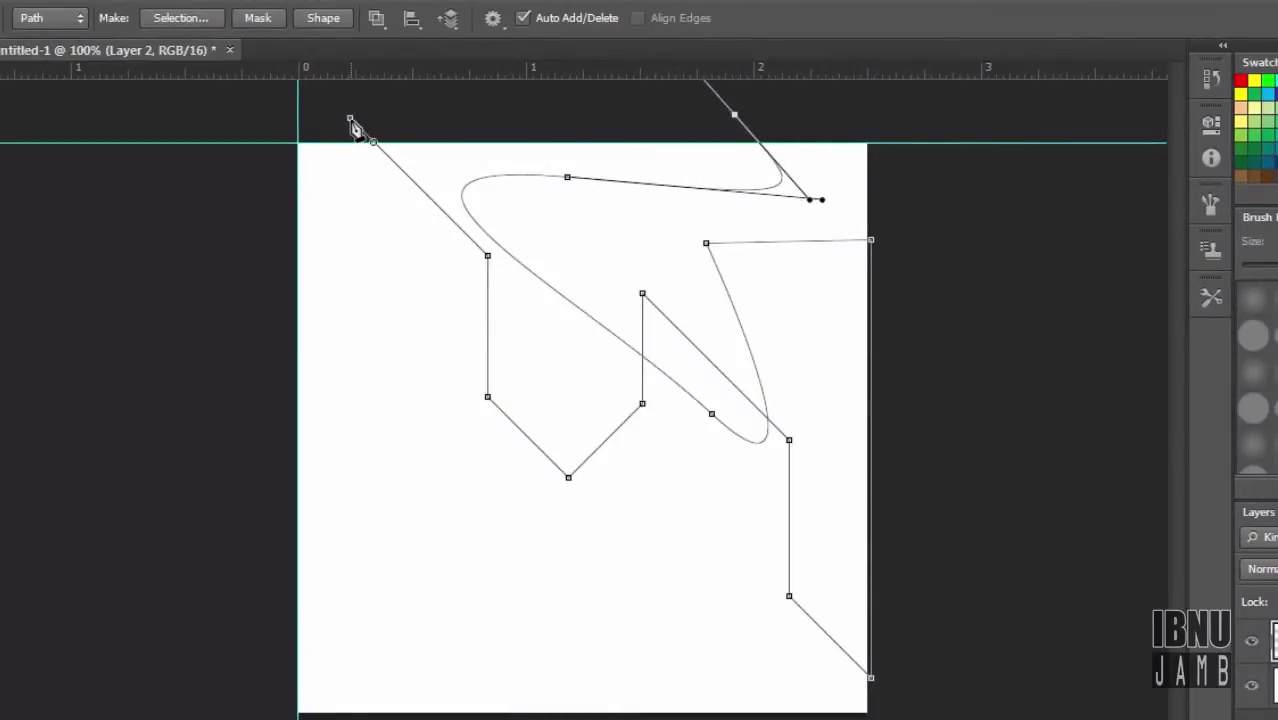
mouse_move(359, 203)
mouse_down()
mouse_move(463, 333)
mouse_move(581, 310)
mouse_up()
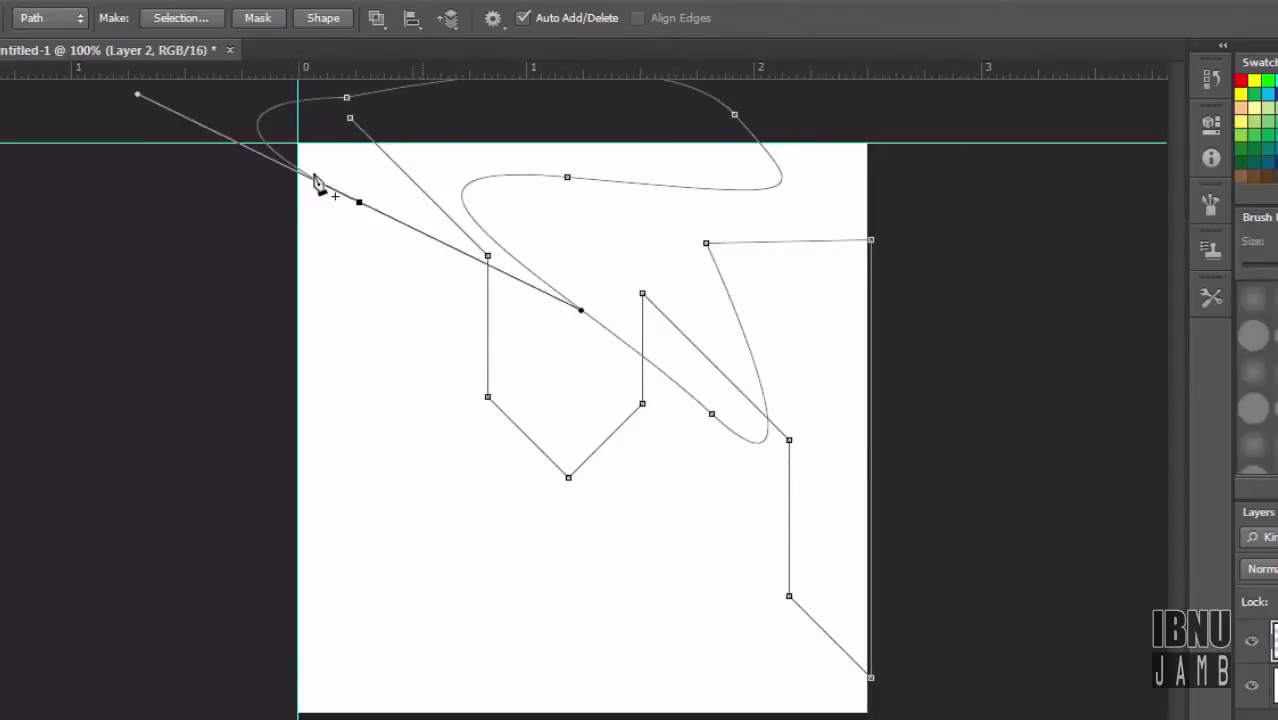
mouse_move(357, 205)
mouse_down()
mouse_move(481, 253)
mouse_move(428, 176)
mouse_up()
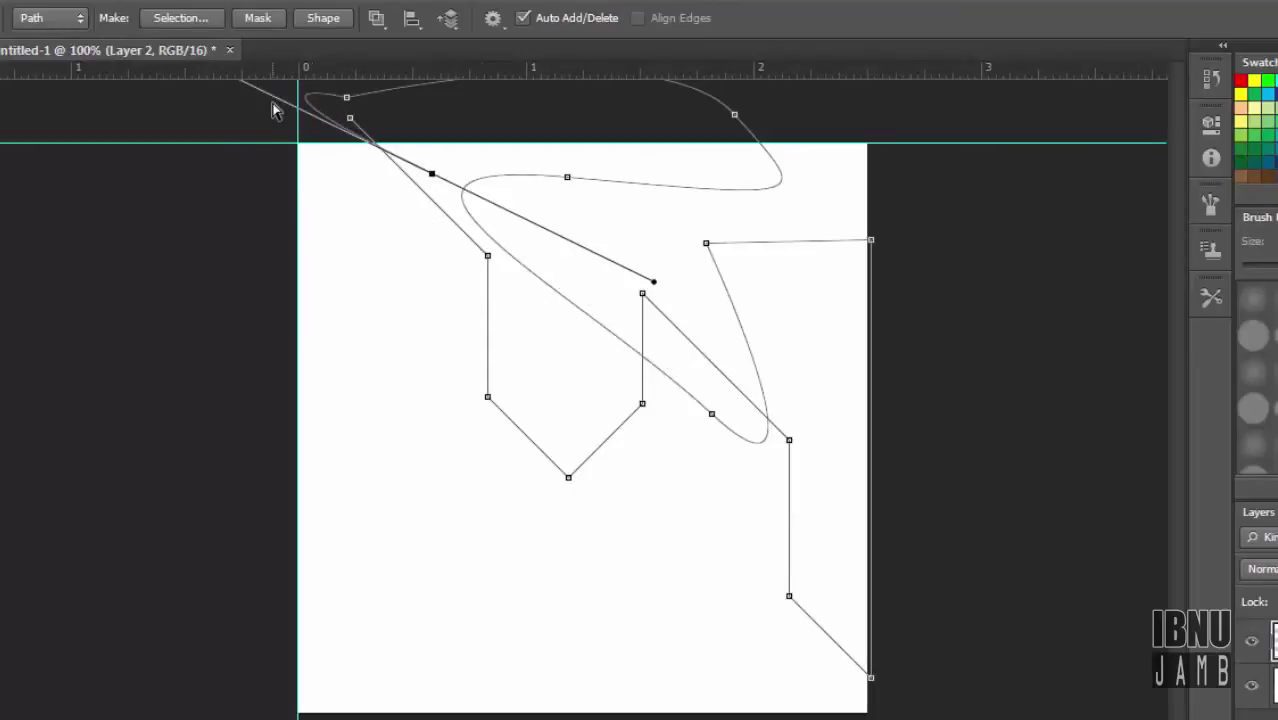
click(237, 193)
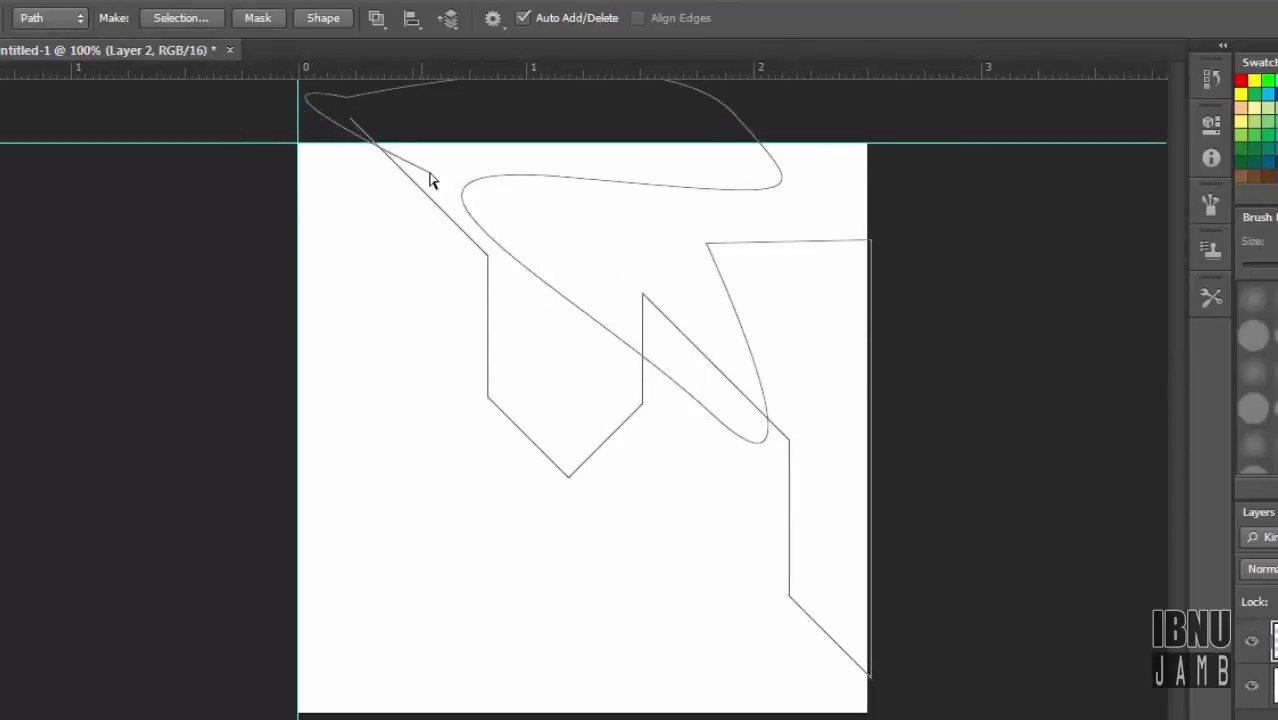
Stroke the pen path with the brush as a thick black line, then delete the path
right_click(433, 180)
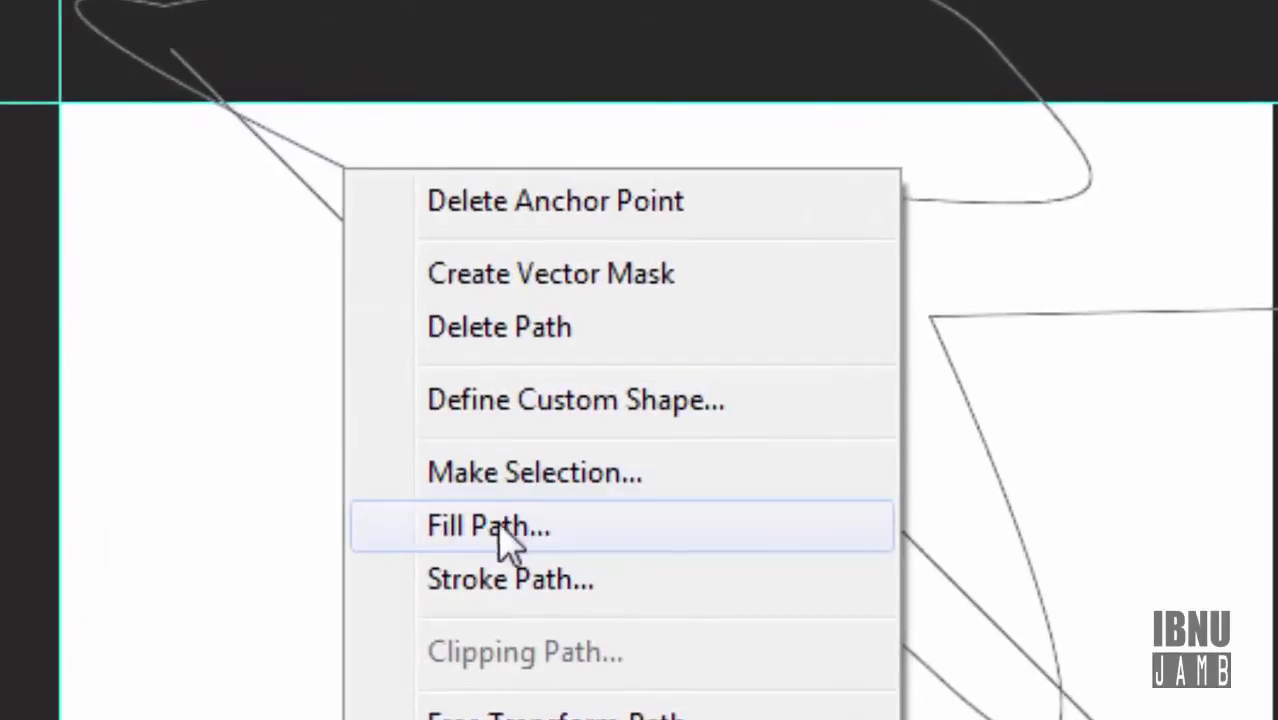
click(541, 599)
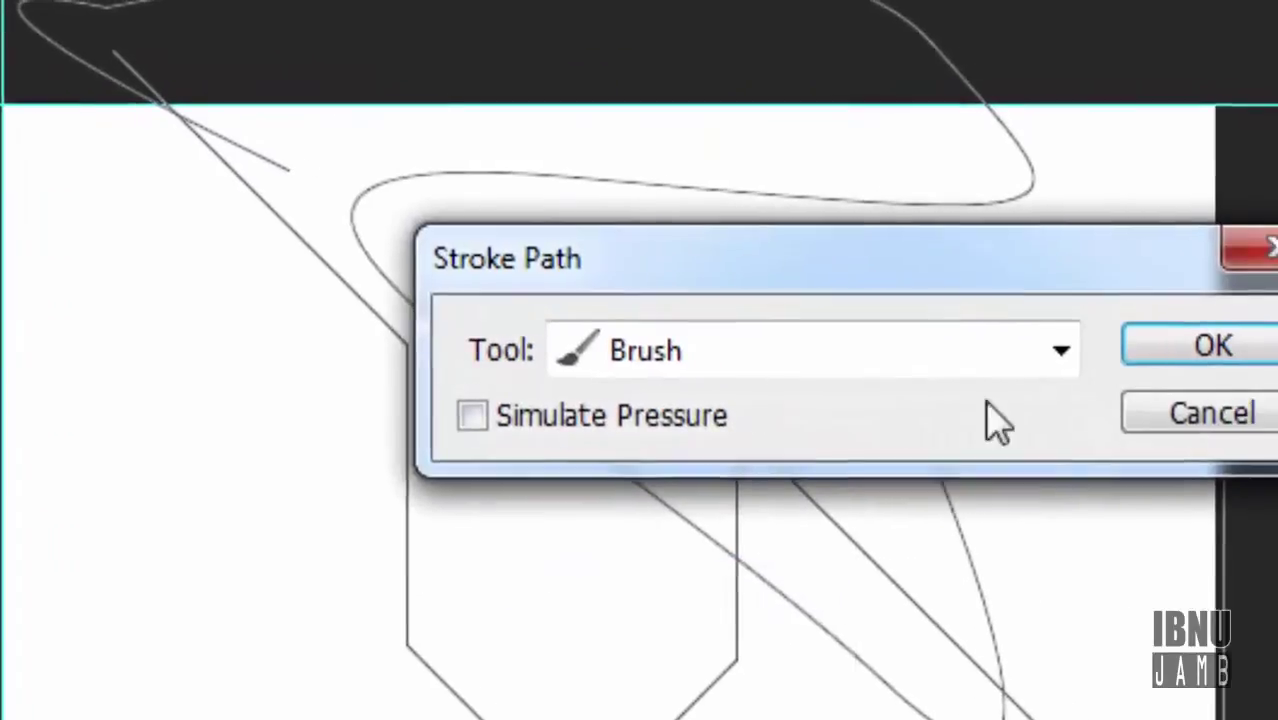
click(1010, 358)
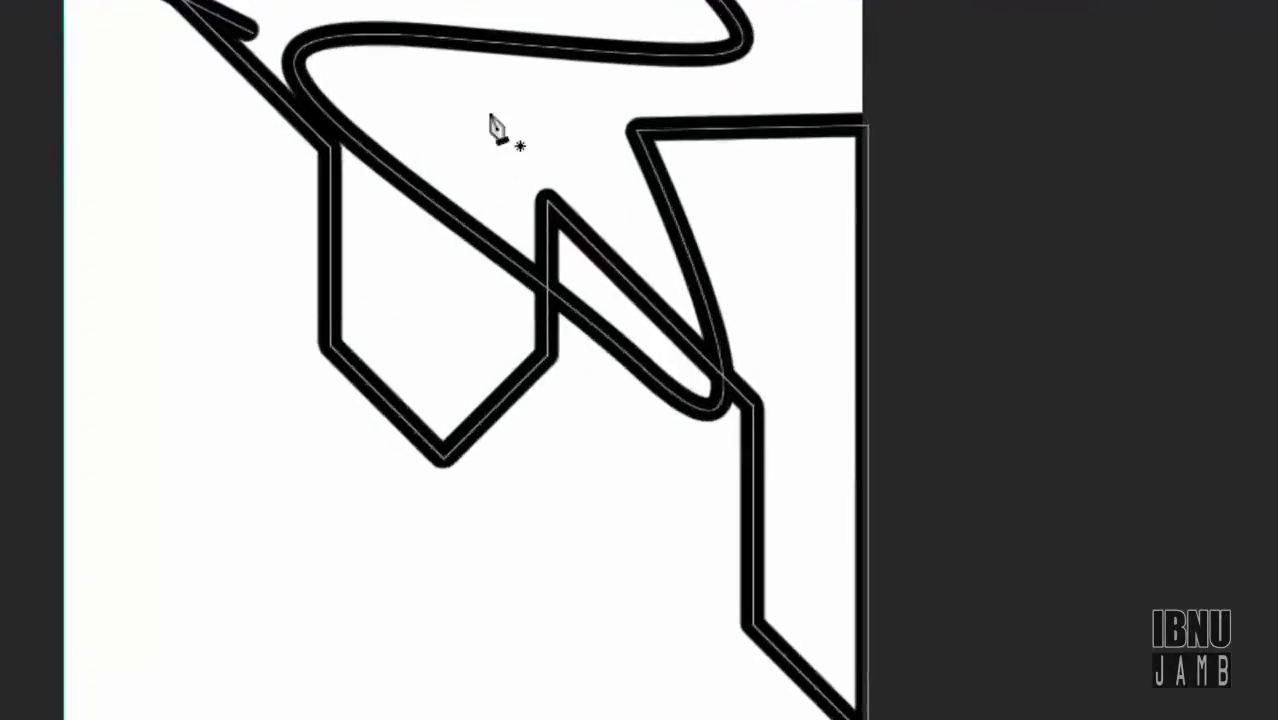
right_click(533, 147)
click(483, 150)
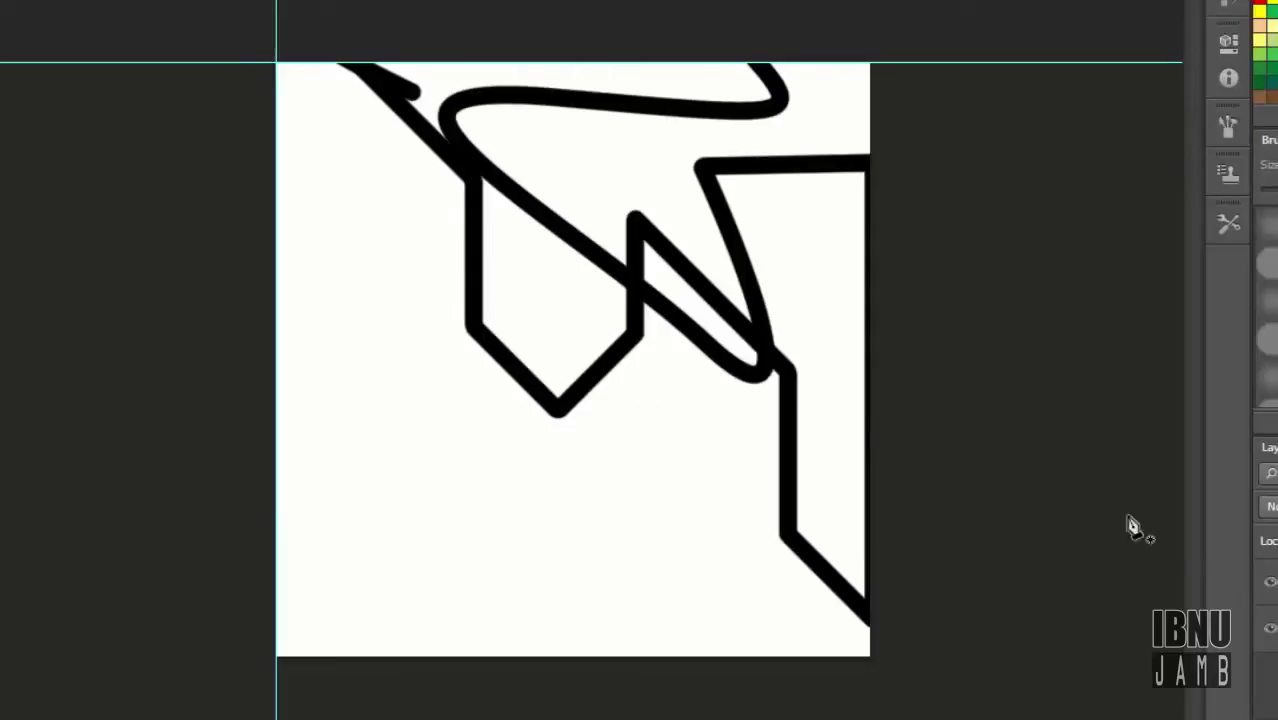
Erase the stray stroke tip near the canvas's top-left corner with an 80 px Eraser
scroll(420, 100, up, 2)
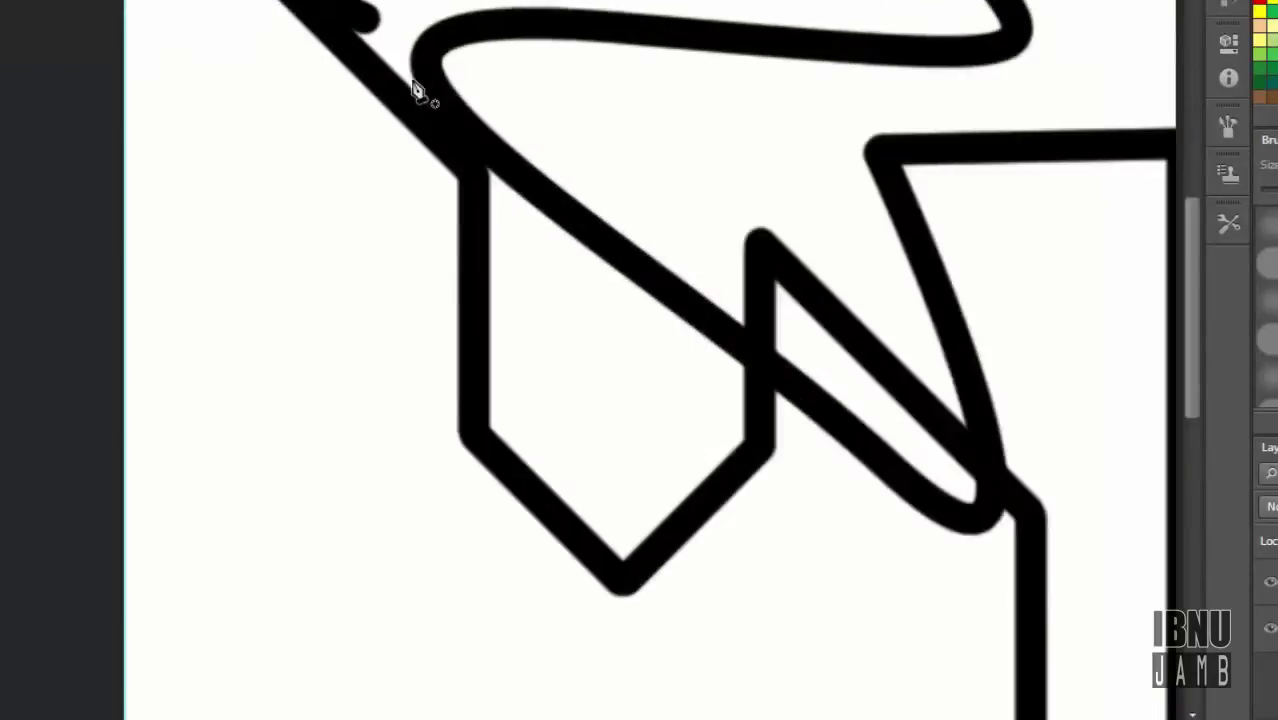
drag(420, 90, 548, 334)
scroll(508, 300, up, 1)
scroll(483, 305, up, 1)
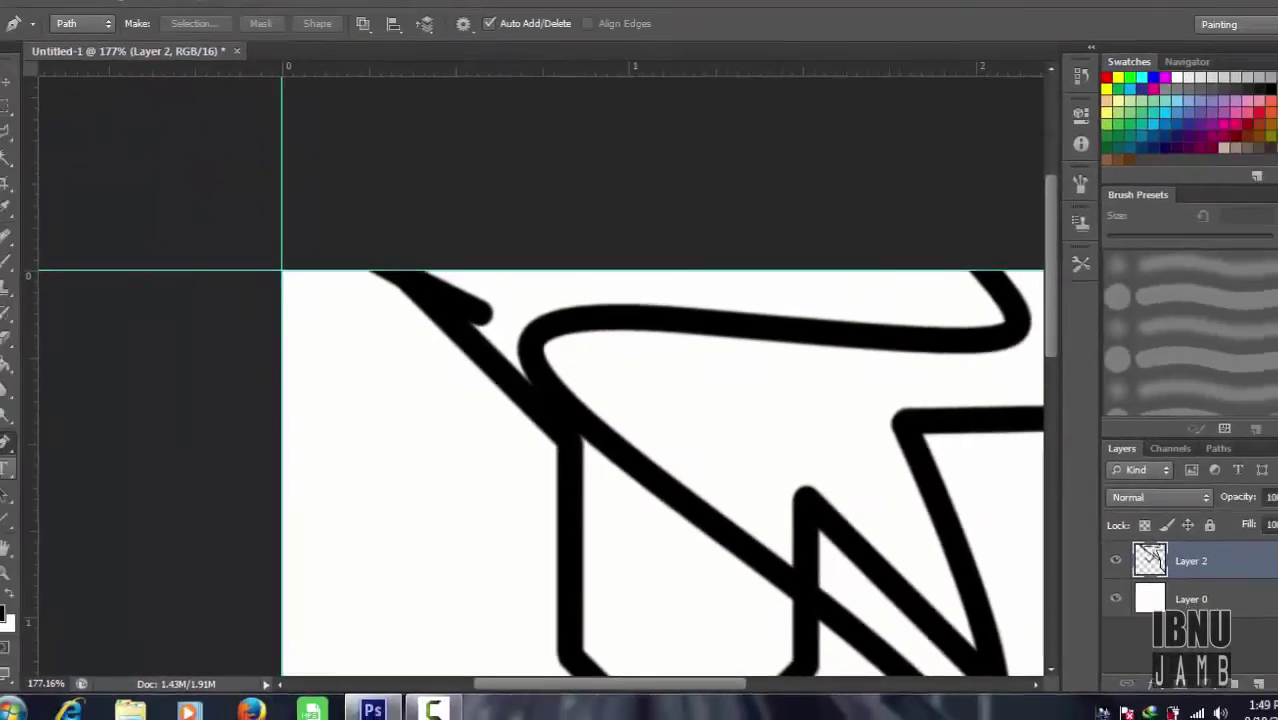
click(5, 338)
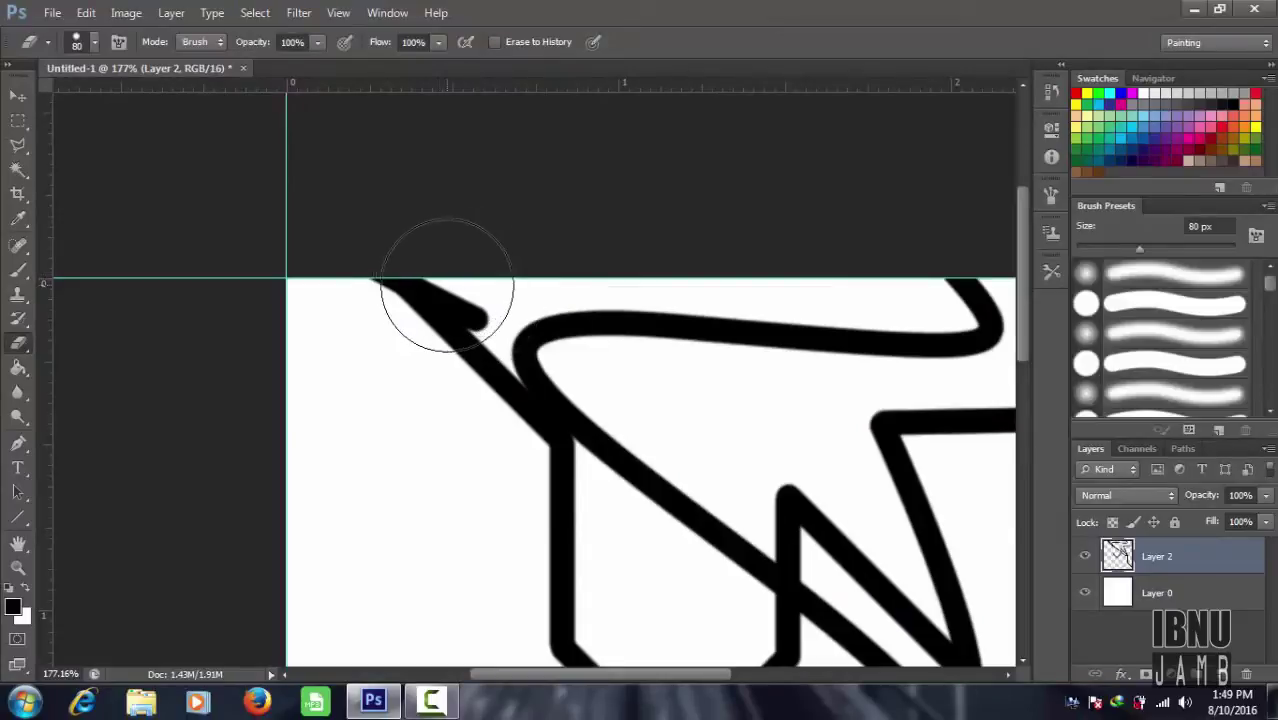
mouse_move(448, 277)
mouse_down()
mouse_move(427, 286)
mouse_move(400, 271)
mouse_up()
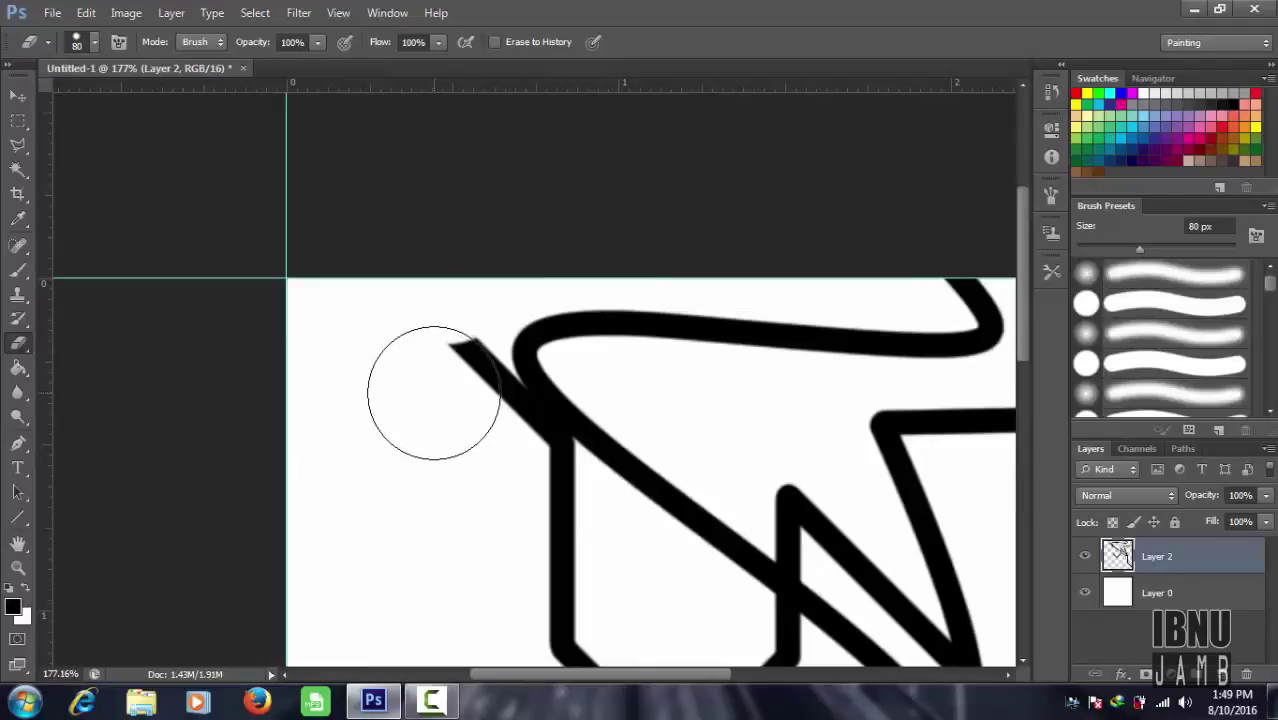
drag(432, 385, 382, 462)
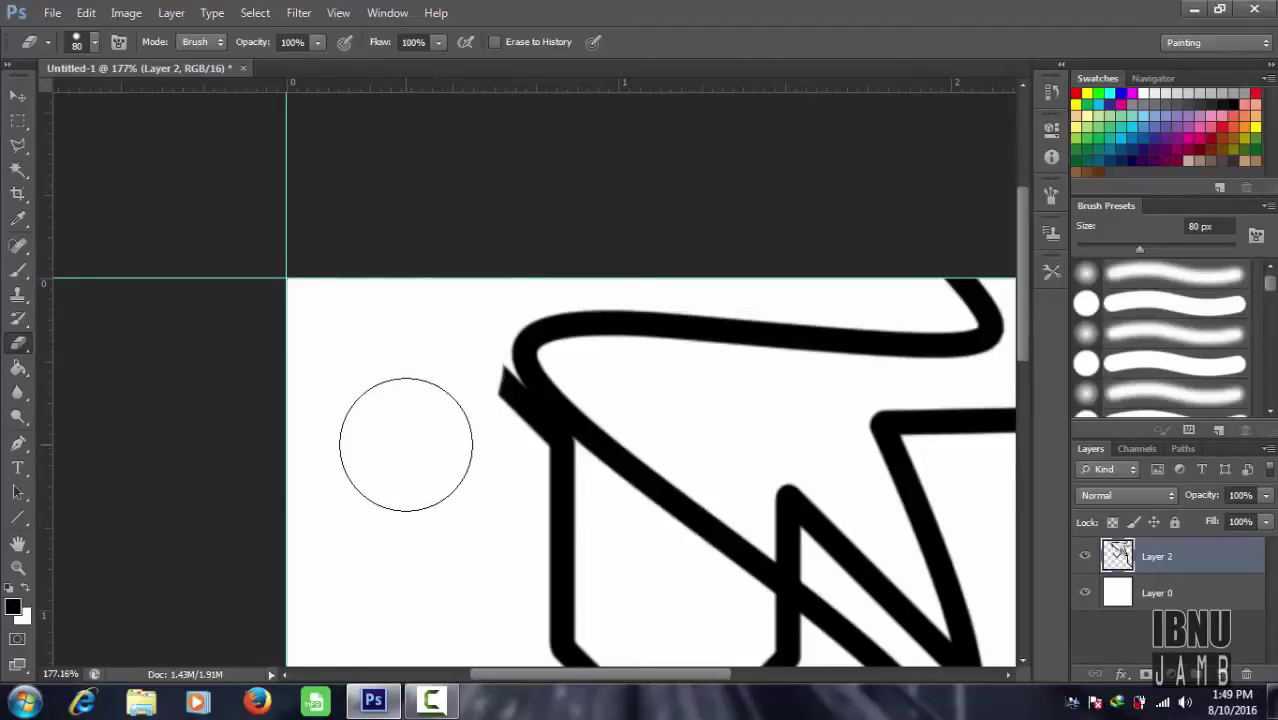
drag(448, 400, 451, 416)
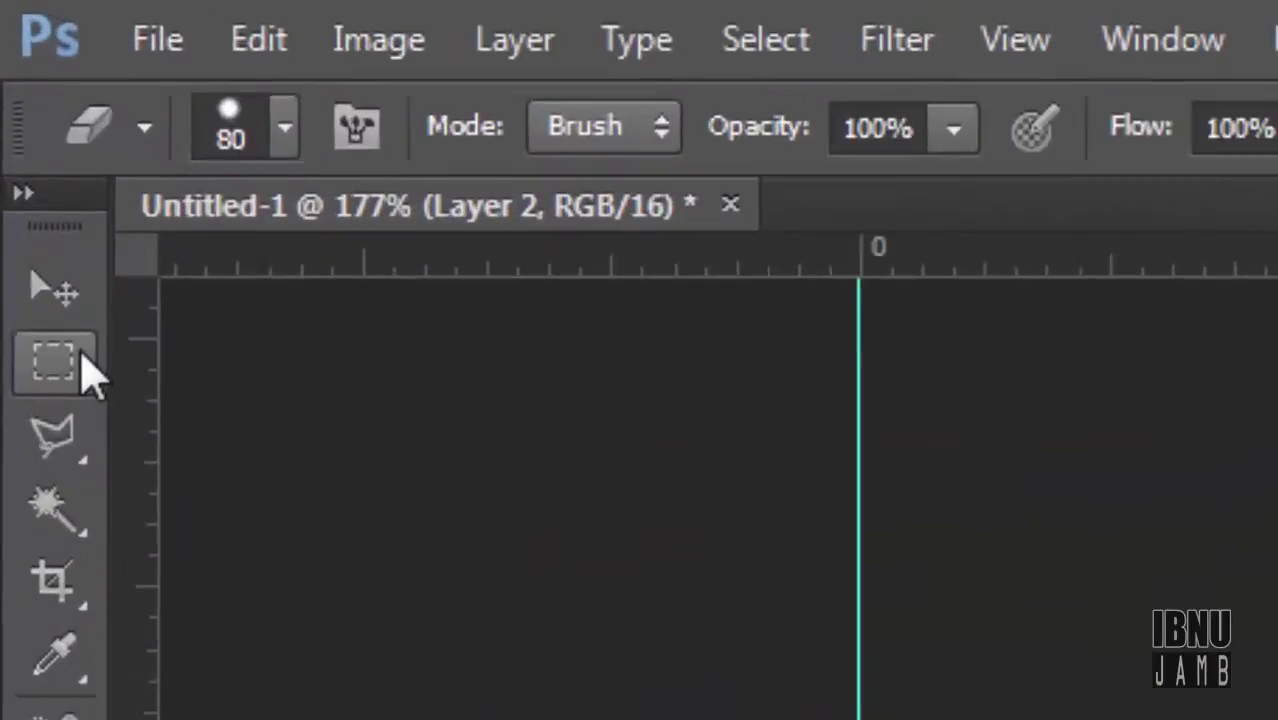
Delete the outline within a Polygonal Lasso triangle below the top-left to bottom-right diagonal
click(18, 120)
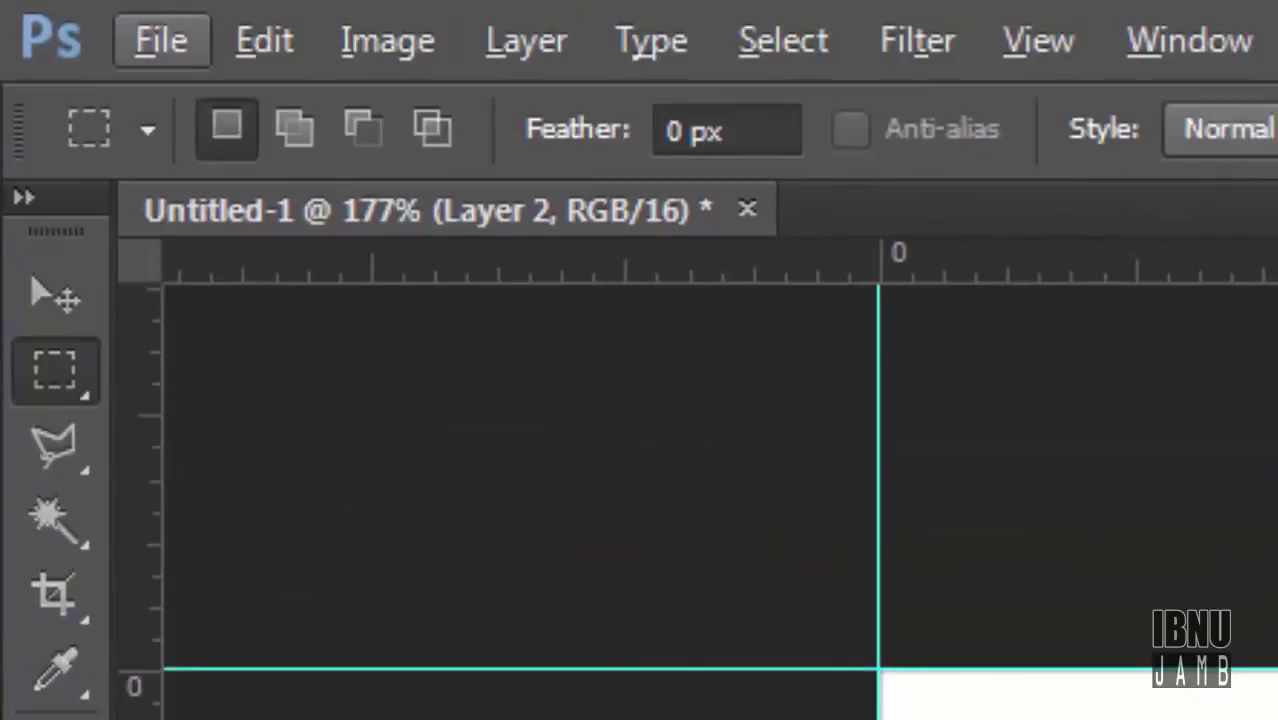
scroll(850, 600, down, 2)
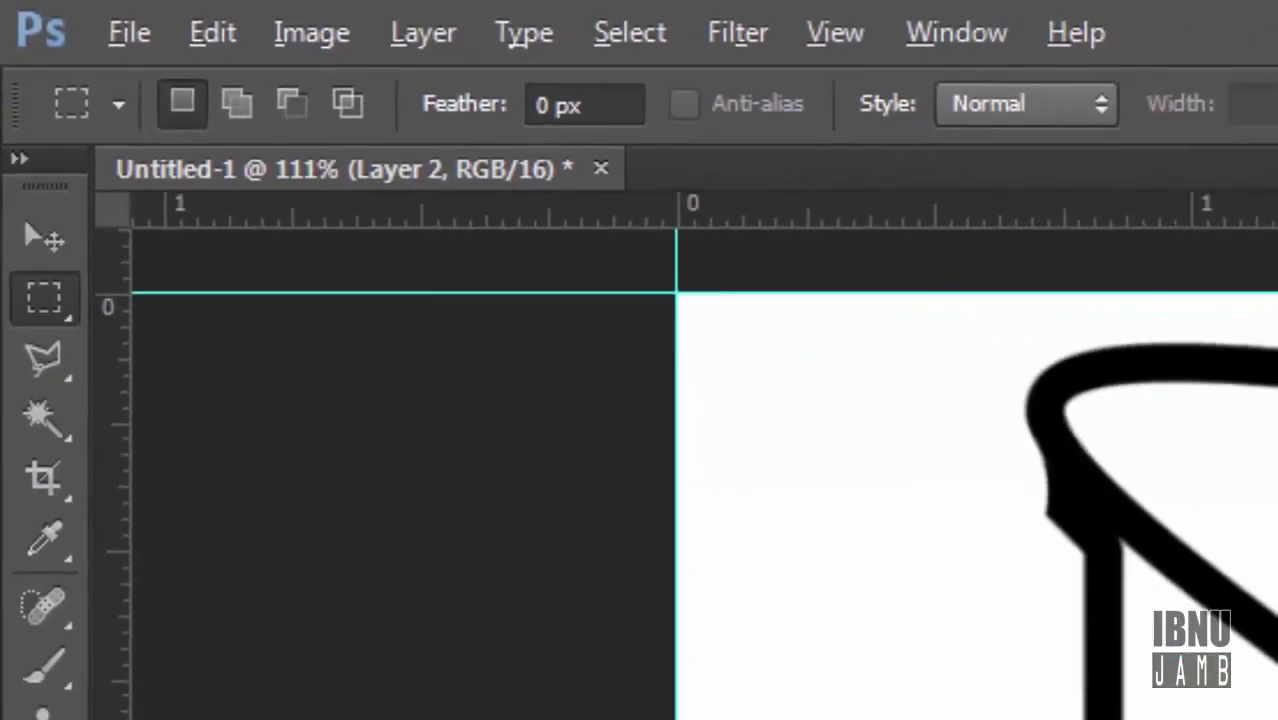
scroll(850, 600, down, 1)
click(63, 357)
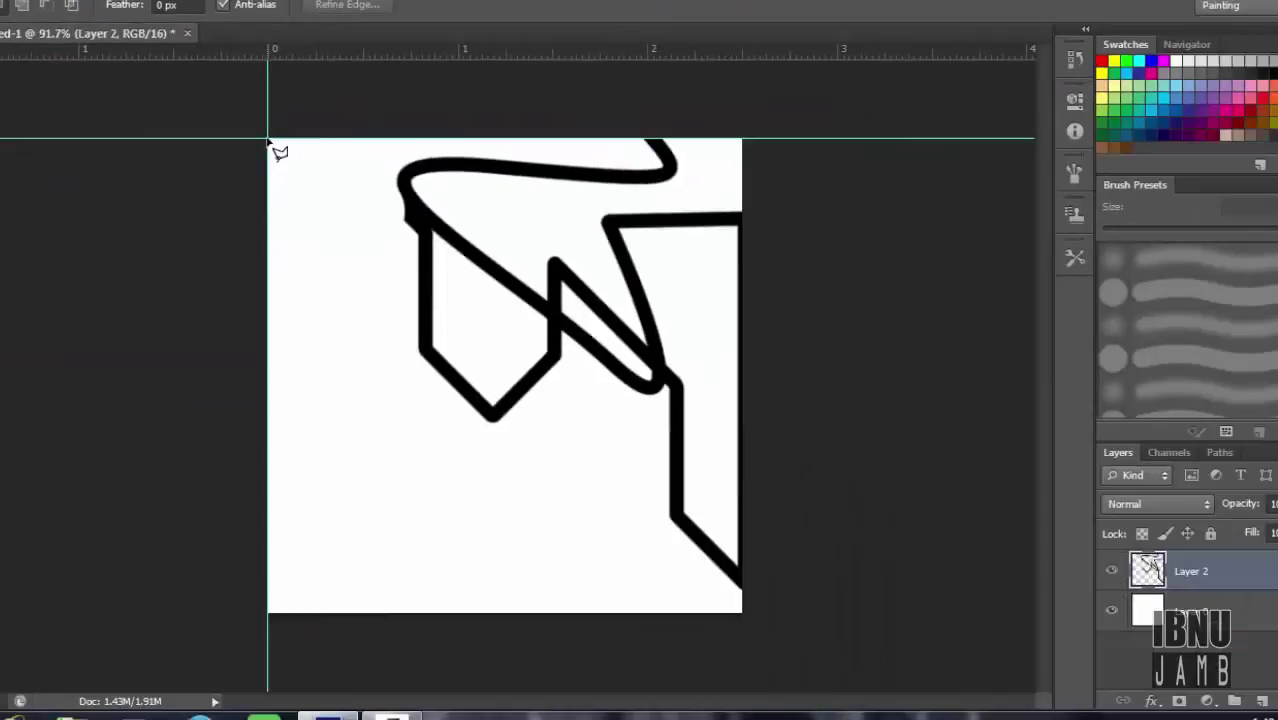
click(268, 140)
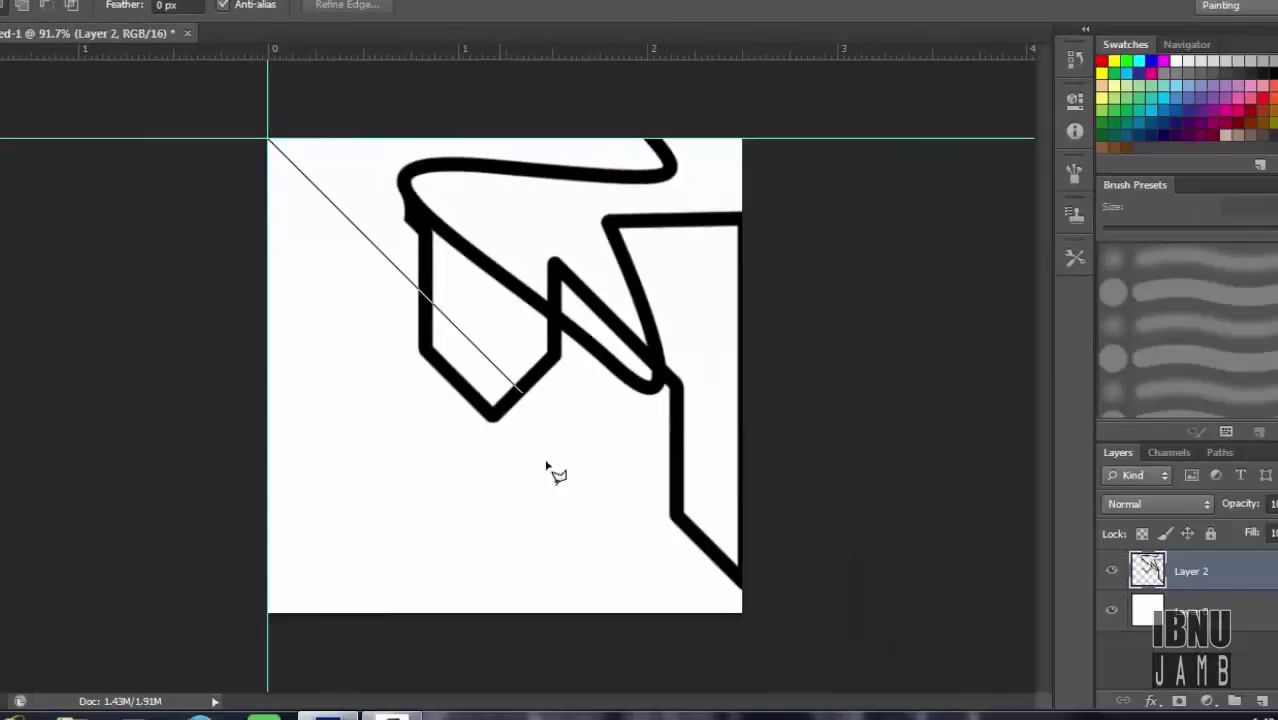
shift+click(756, 627)
shift+click(216, 620)
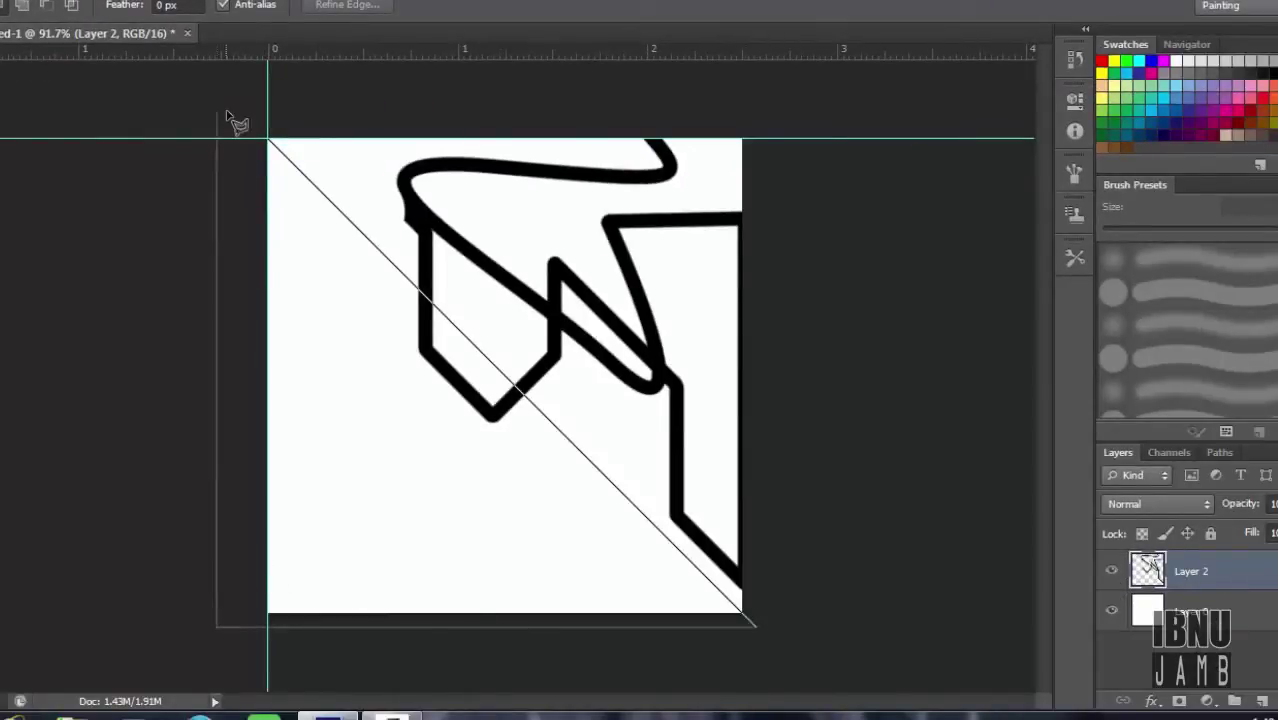
shift+click(216, 114)
click(268, 140)
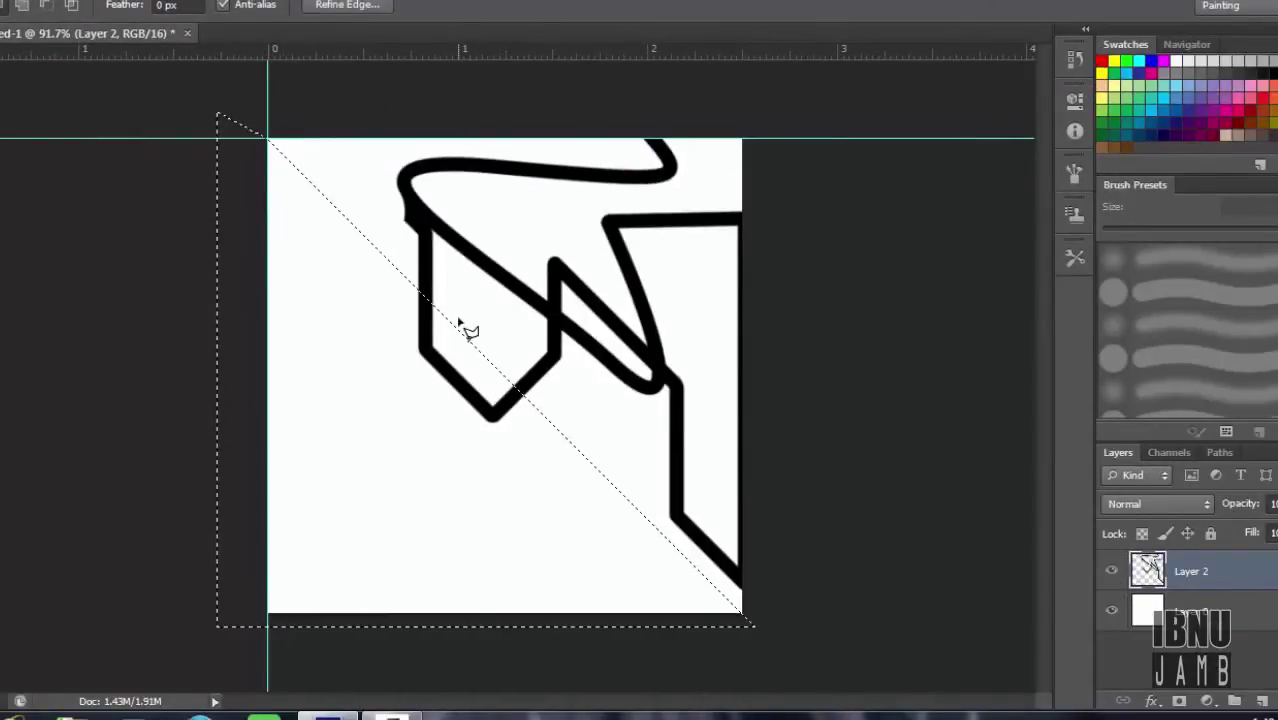
key(Delete)
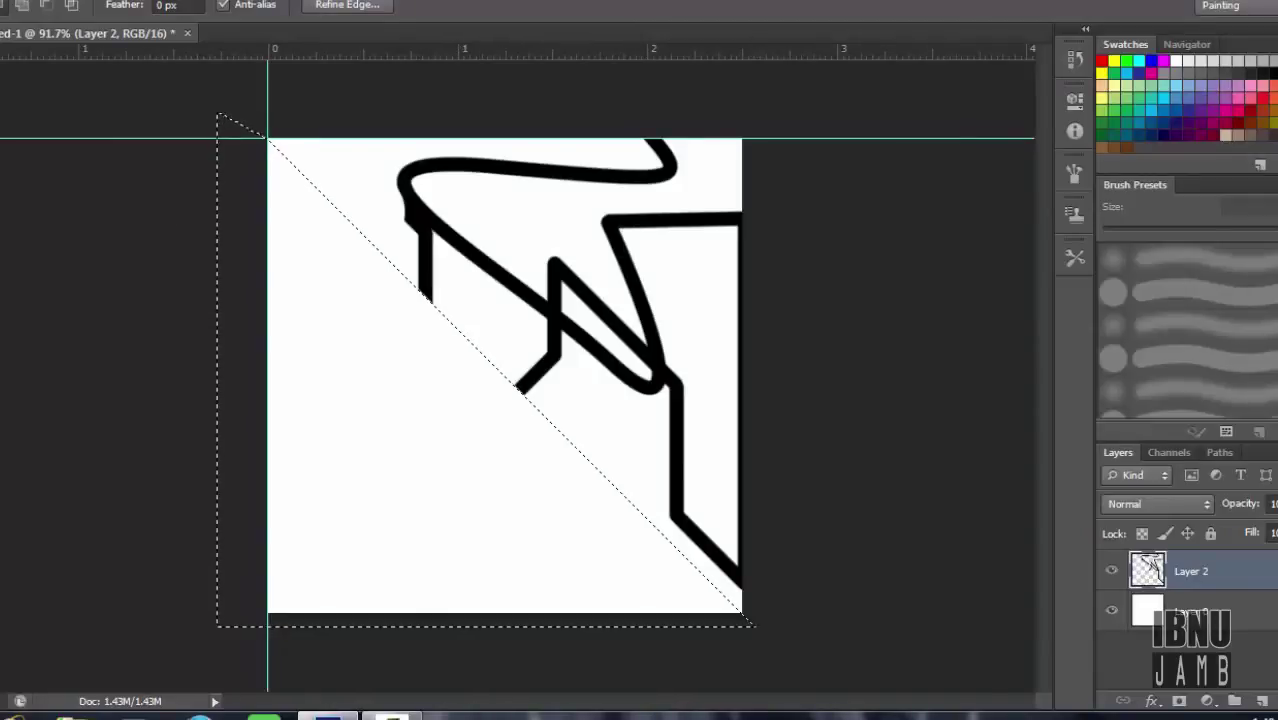
key(m)
key(ctrl+d)
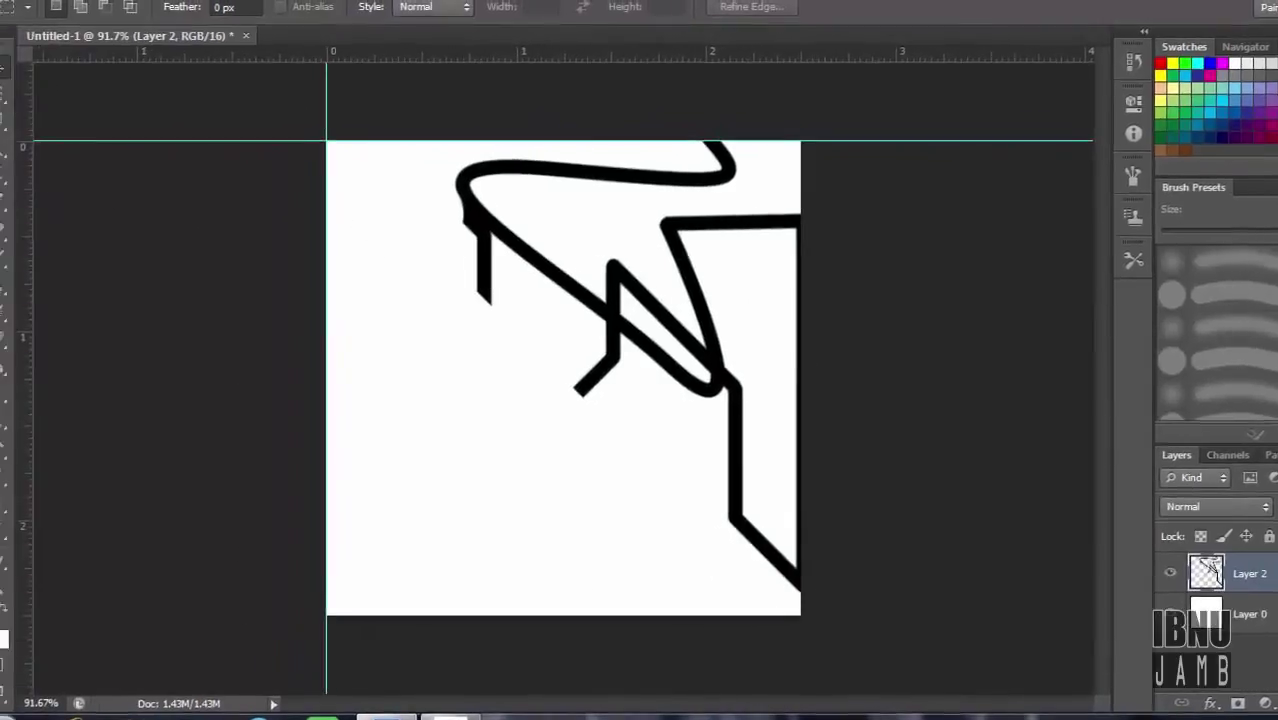
Scale the half outline to about half size and move it into the canvas's upper-left area
key(v)
mouse_move(826, 143)
mouse_down()
mouse_move(600, 353)
mouse_move(564, 366)
mouse_up()
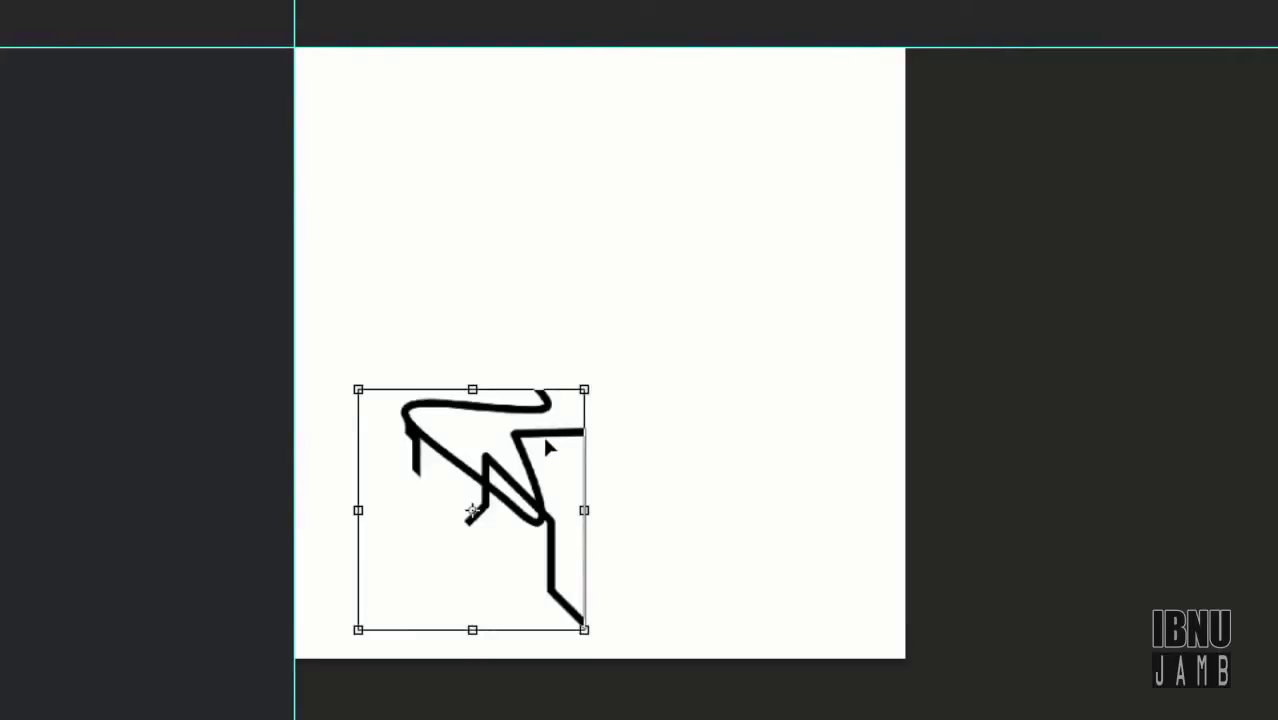
drag(552, 443, 521, 302)
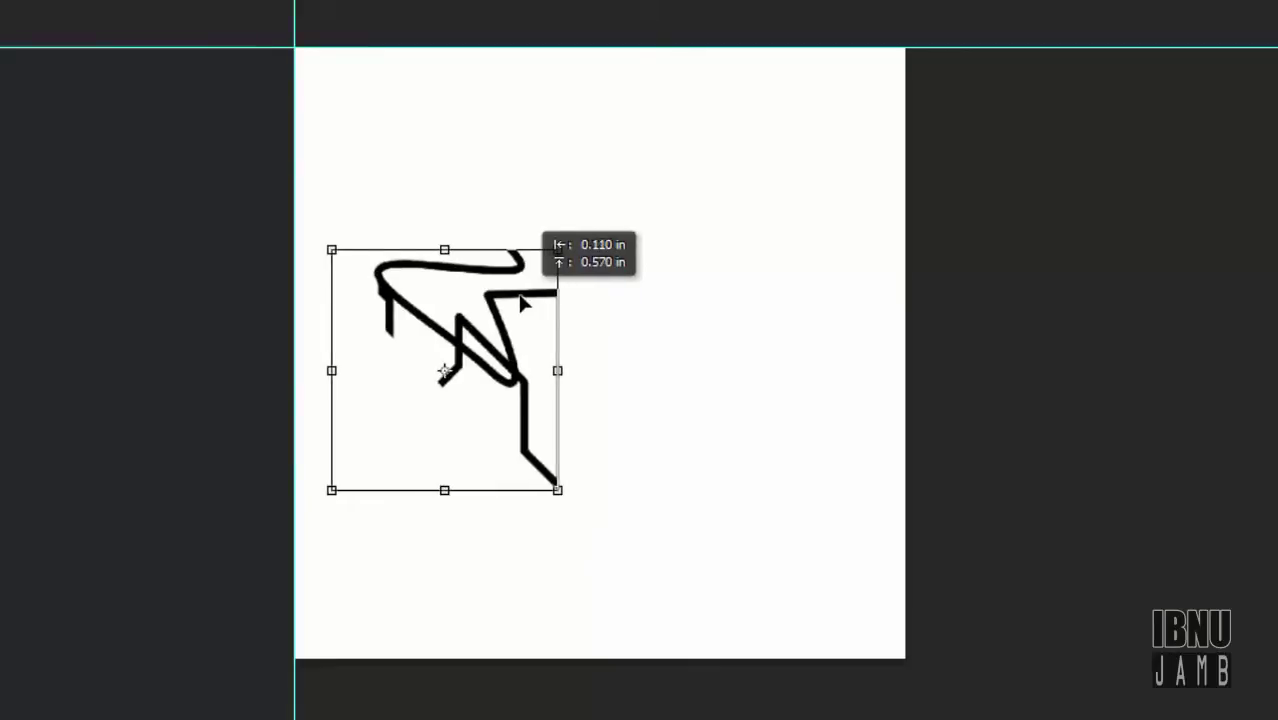
drag(521, 302, 513, 255)
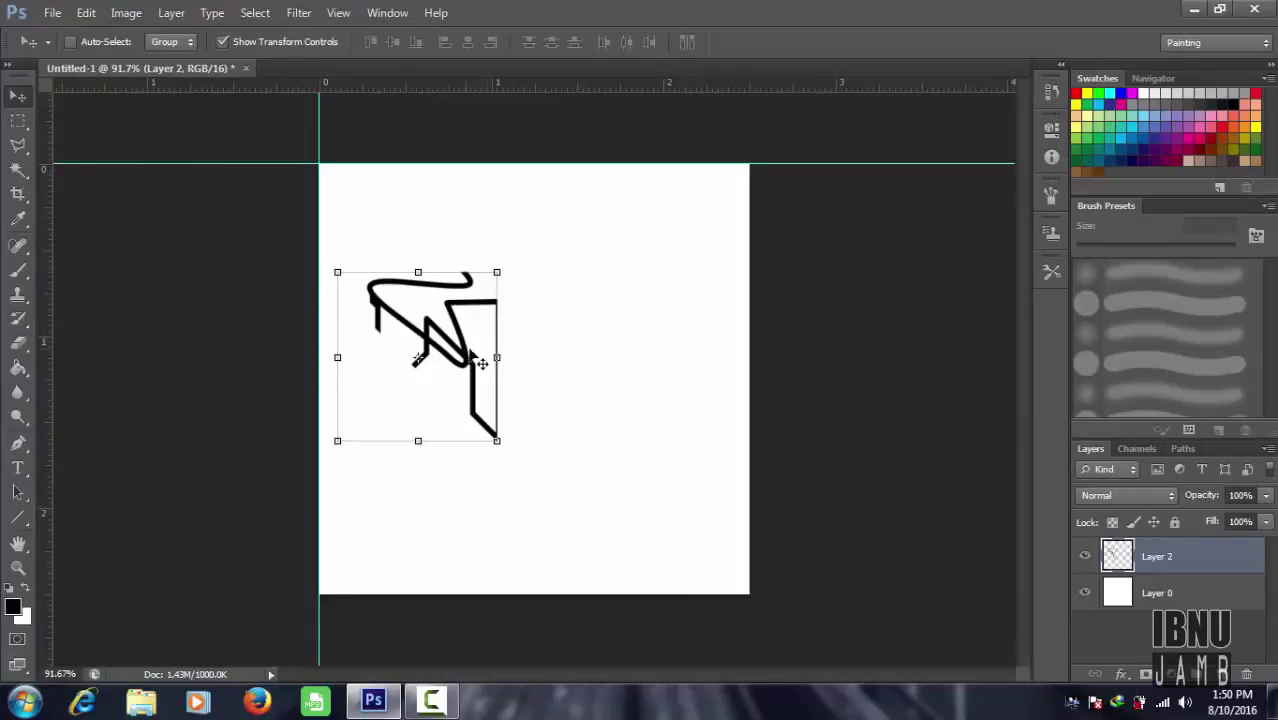
scroll(510, 331, up, 4)
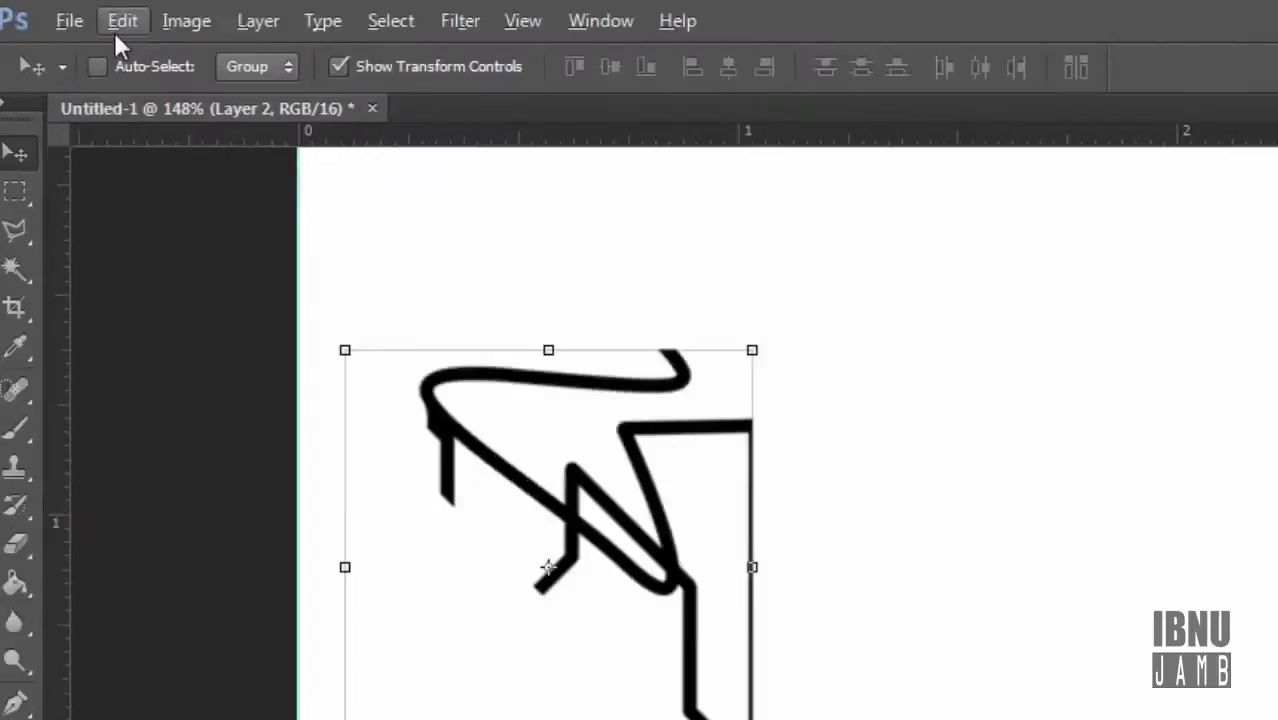
Duplicate the outline, flip the copy horizontally, and shift it 0.720 in right as a mirror
key(ctrl+j)
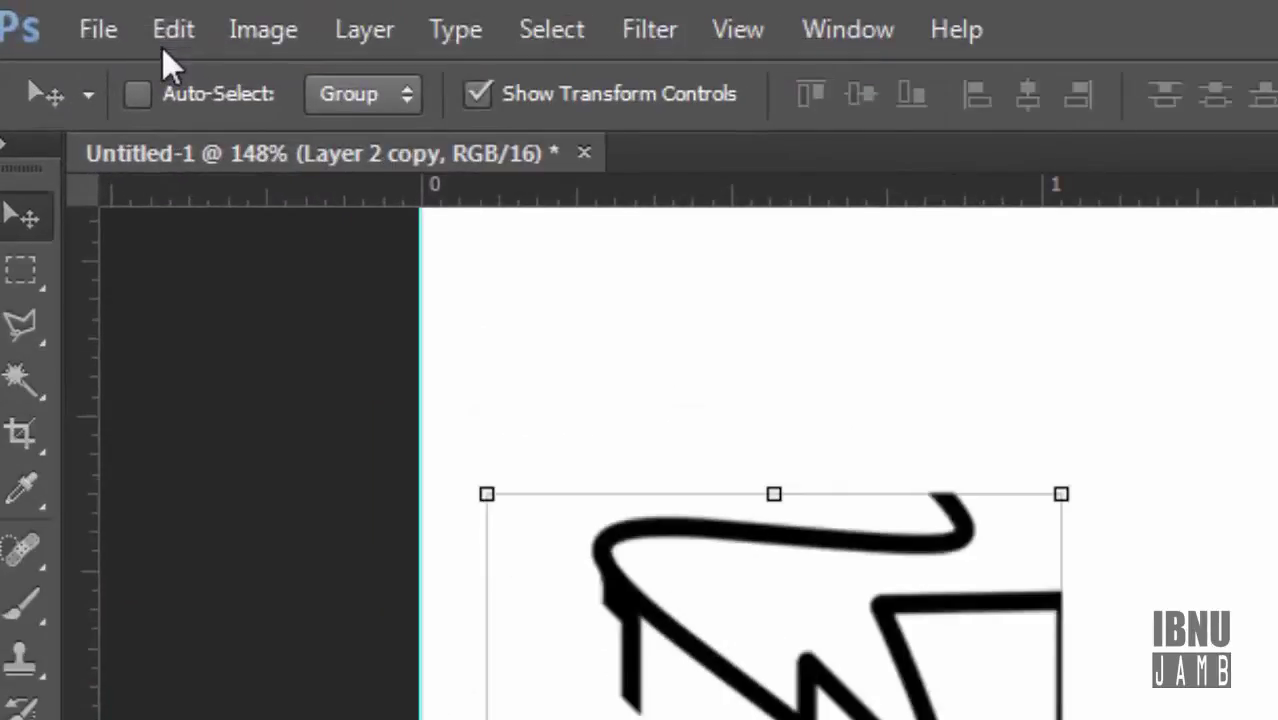
click(163, 49)
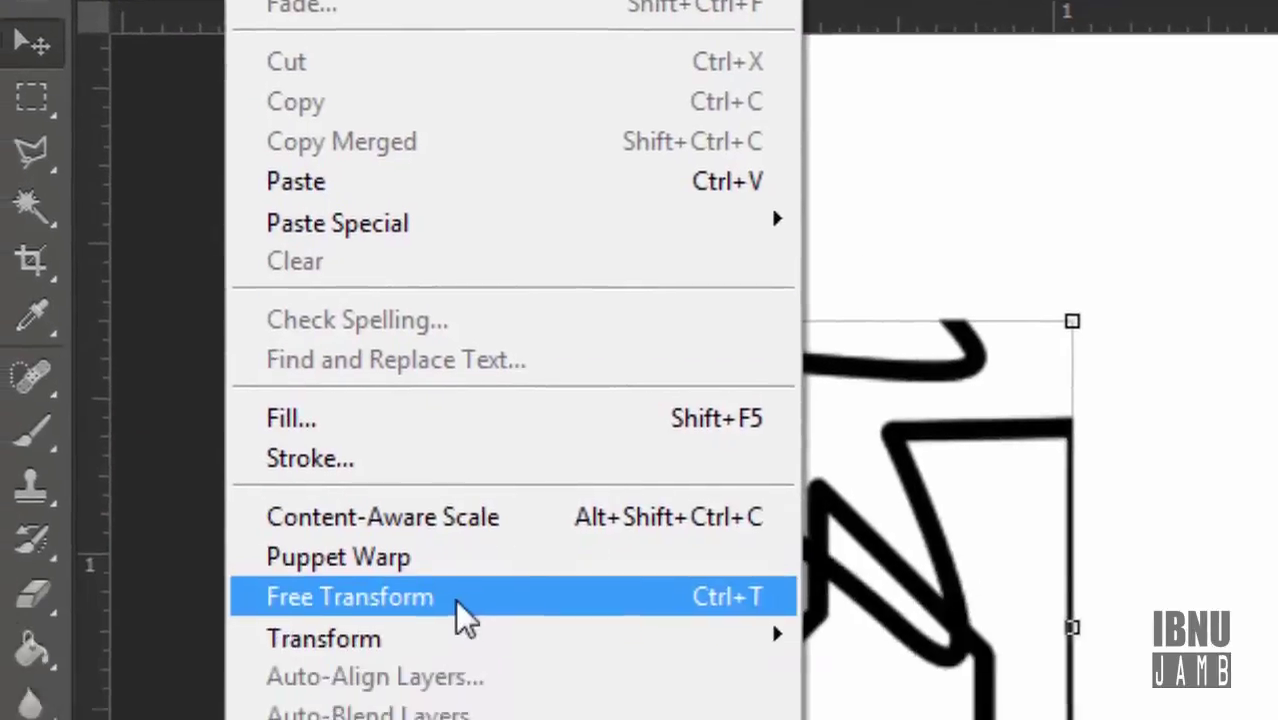
mouse_move(250, 128)
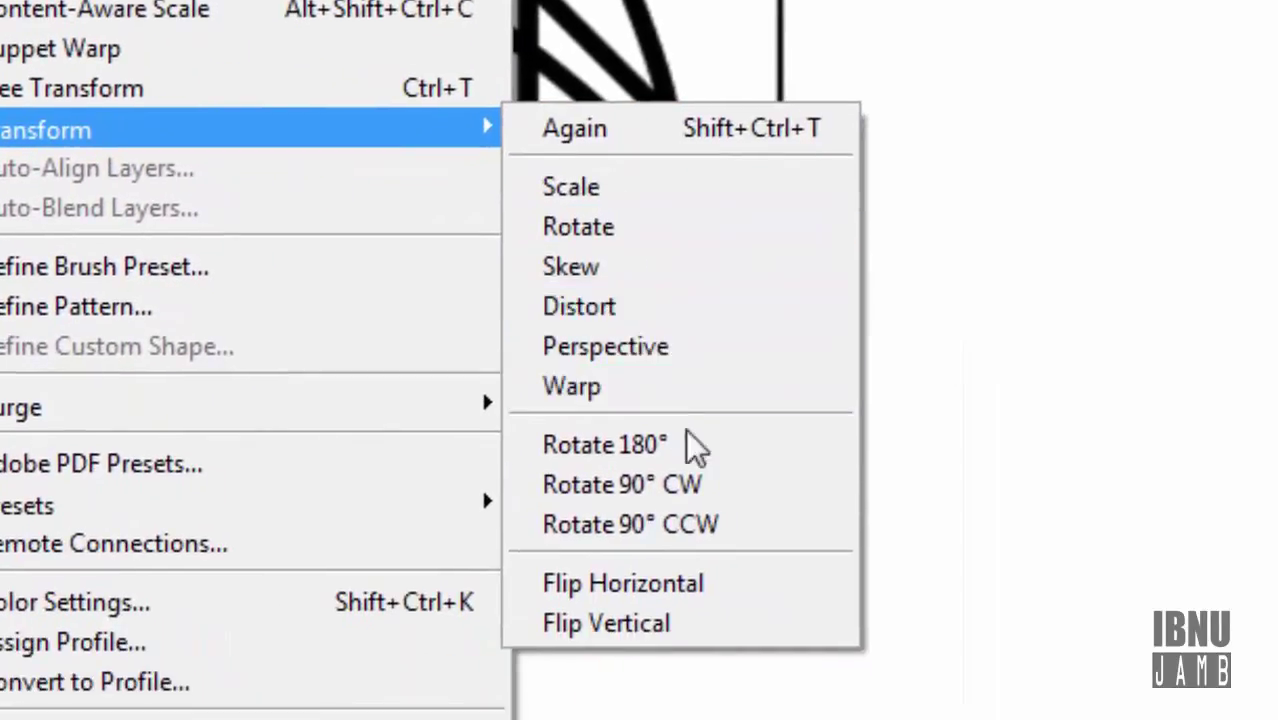
click(695, 612)
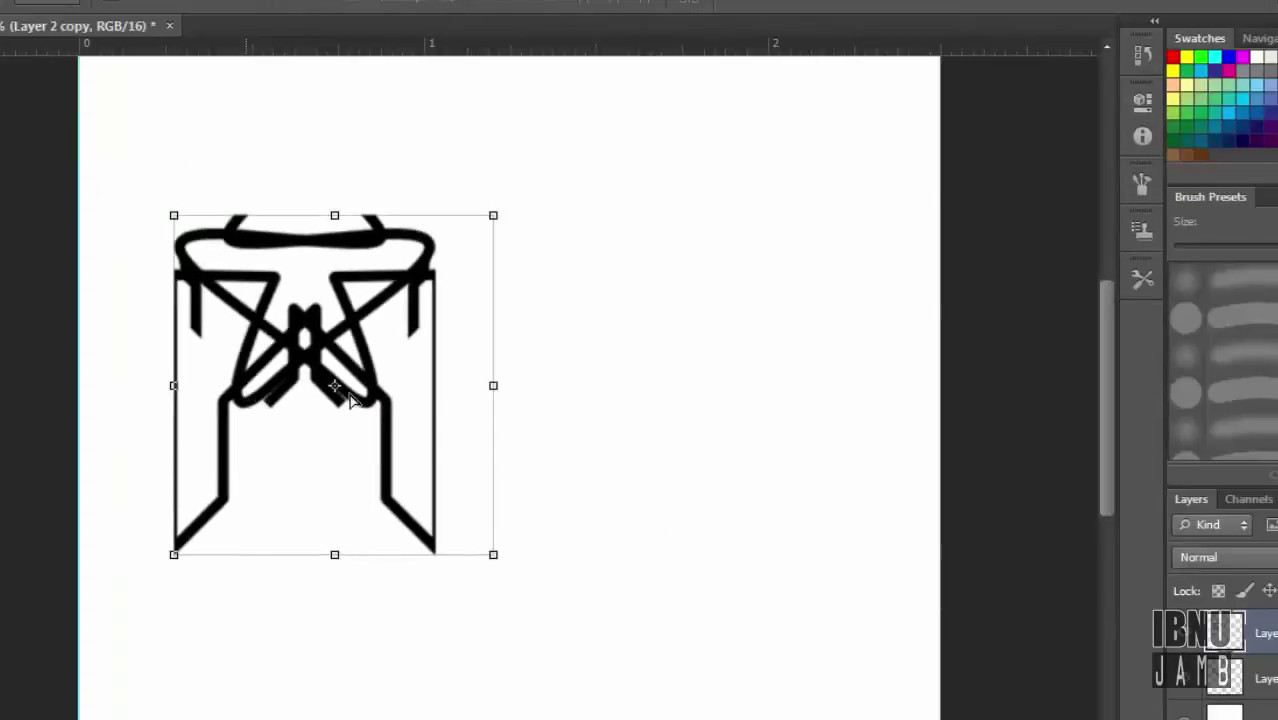
drag(350, 398, 508, 402)
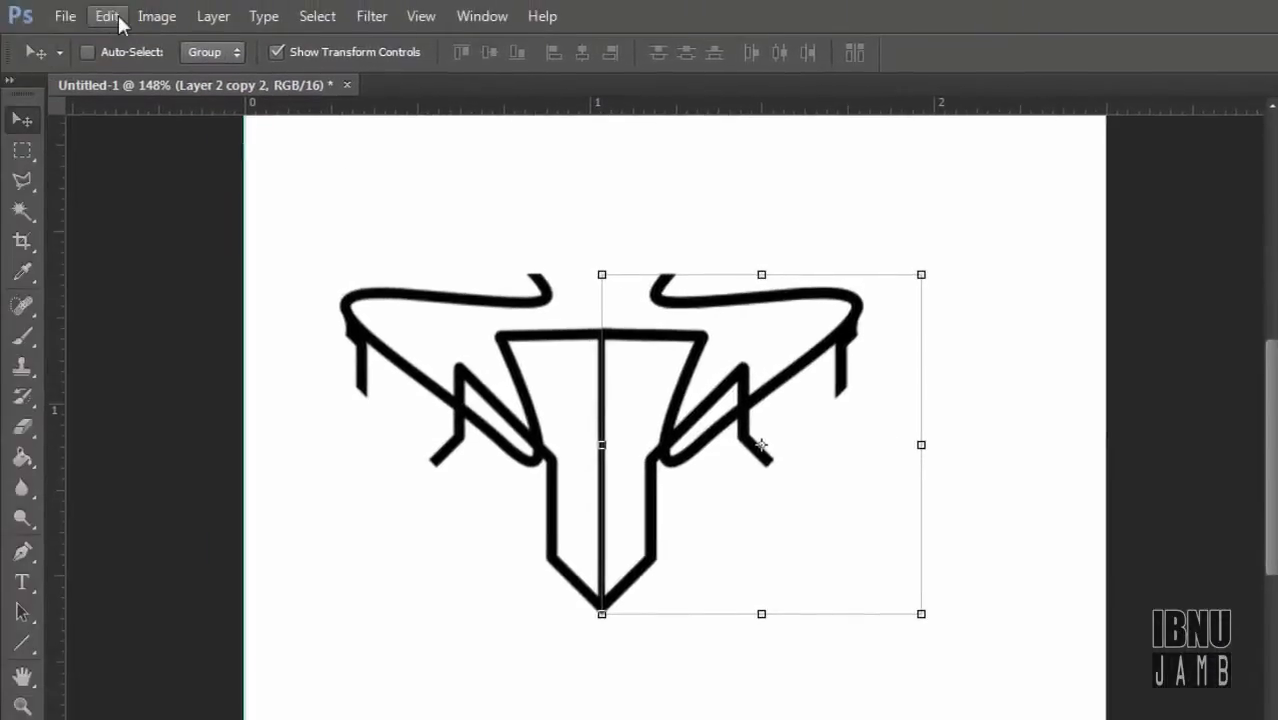
Flip a new copy vertically, rotate it about 90°, and nudge it right and down
click(118, 15)
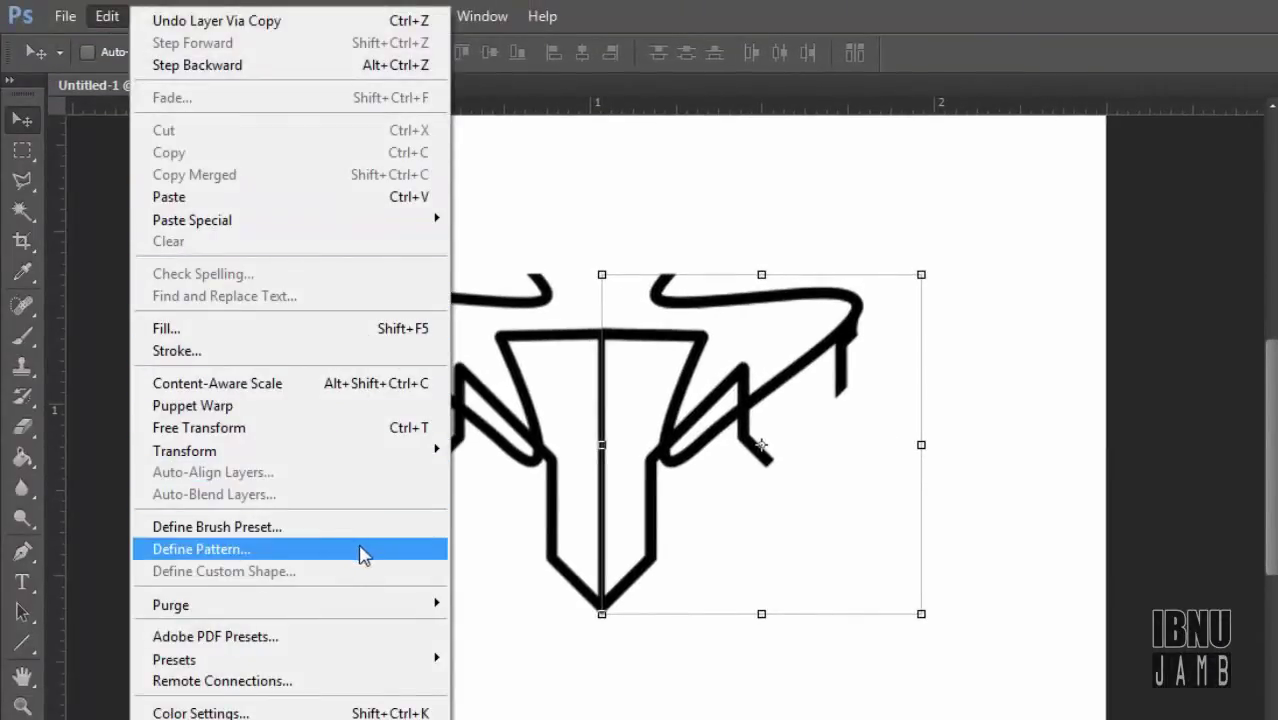
mouse_move(150, 220)
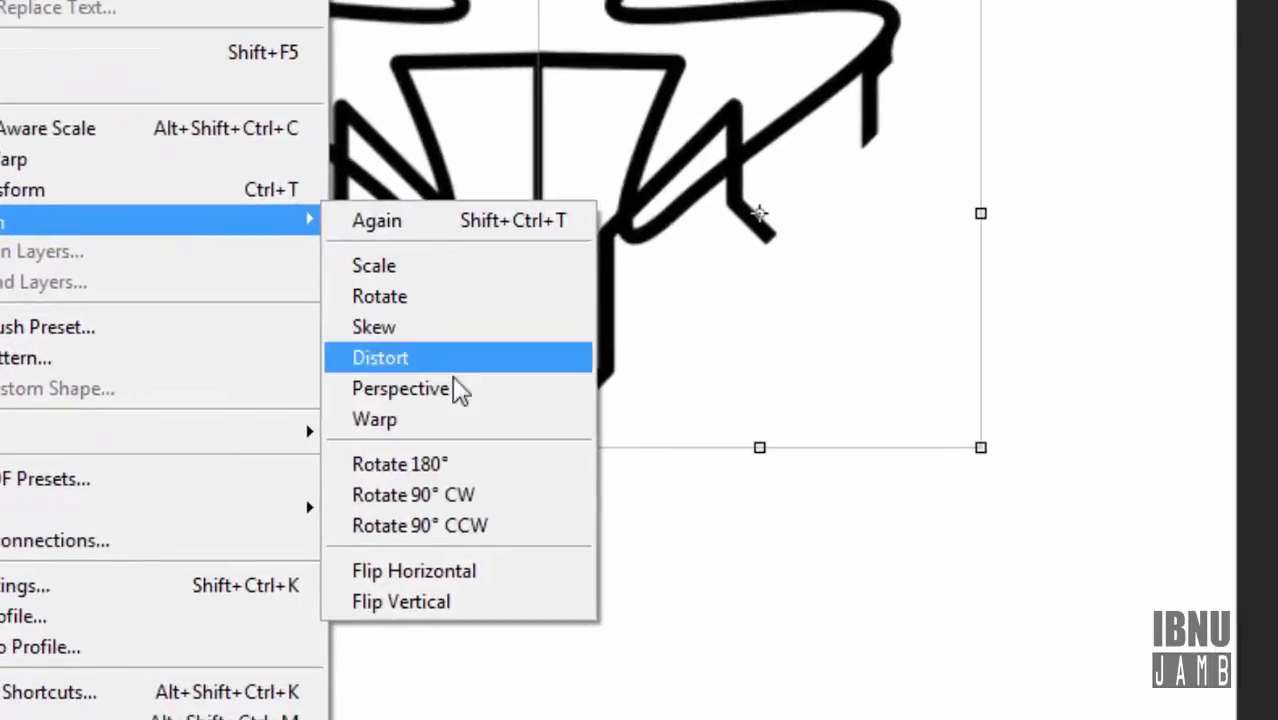
click(461, 602)
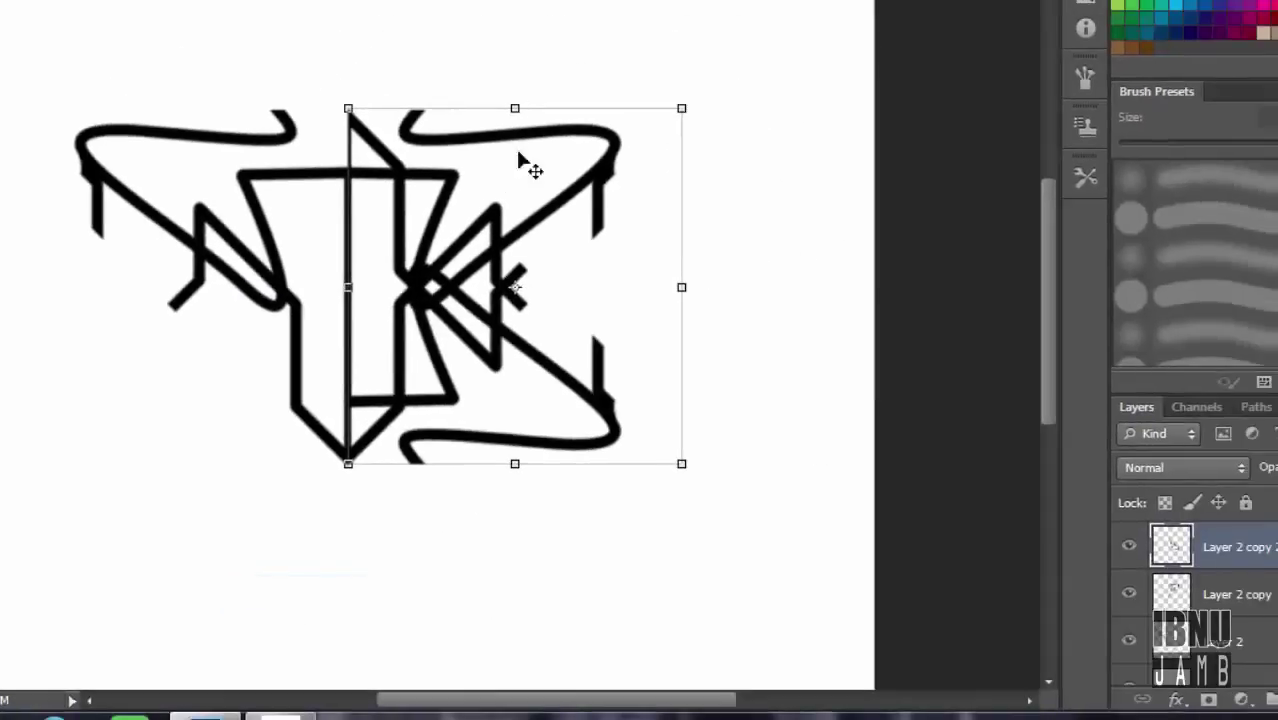
drag(683, 90, 581, 446)
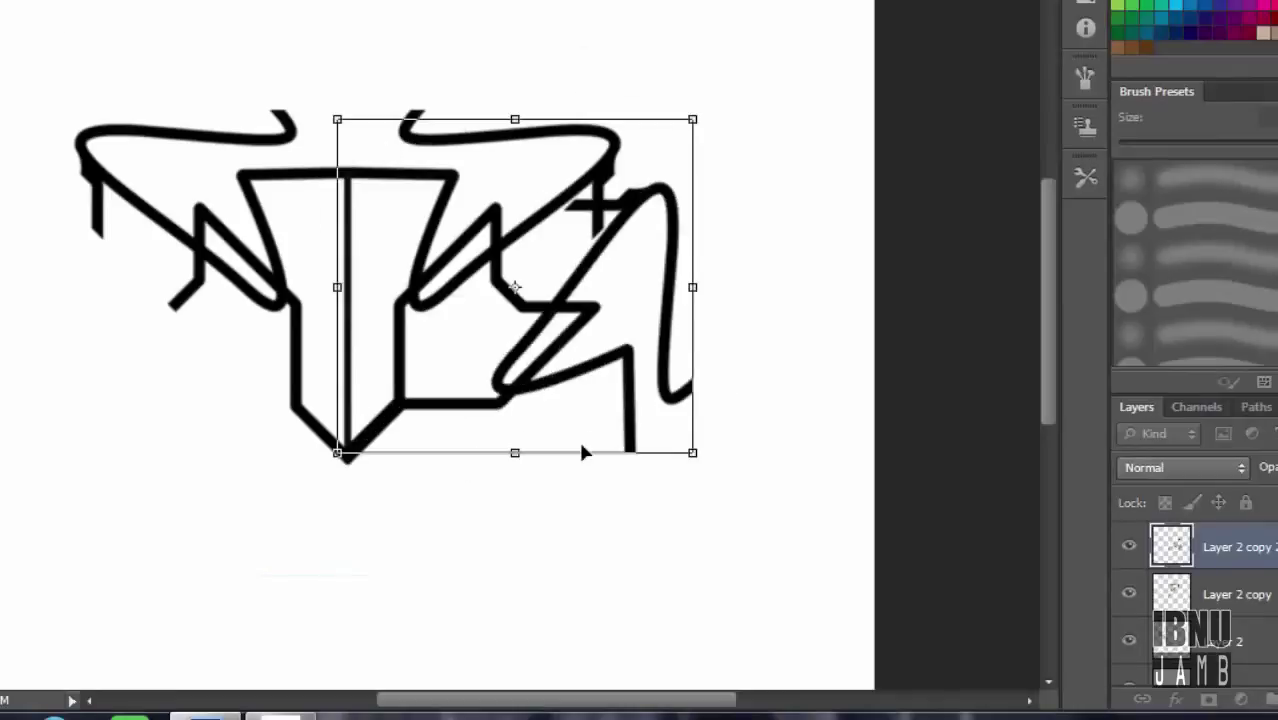
key(shift+Right)
key(shift+Right)
key(shift+Right)
key(shift+Down)
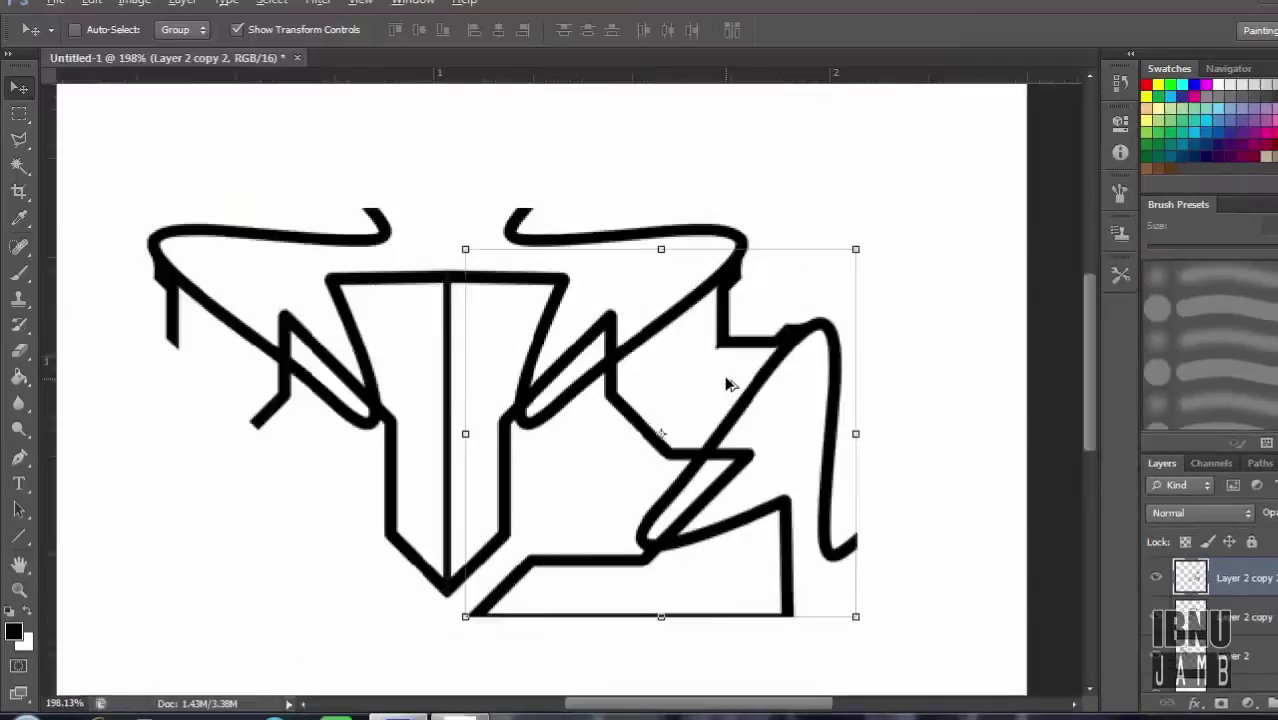
Flip the third copy horizontally and move it 1.085 in left of the design
click(134, 2)
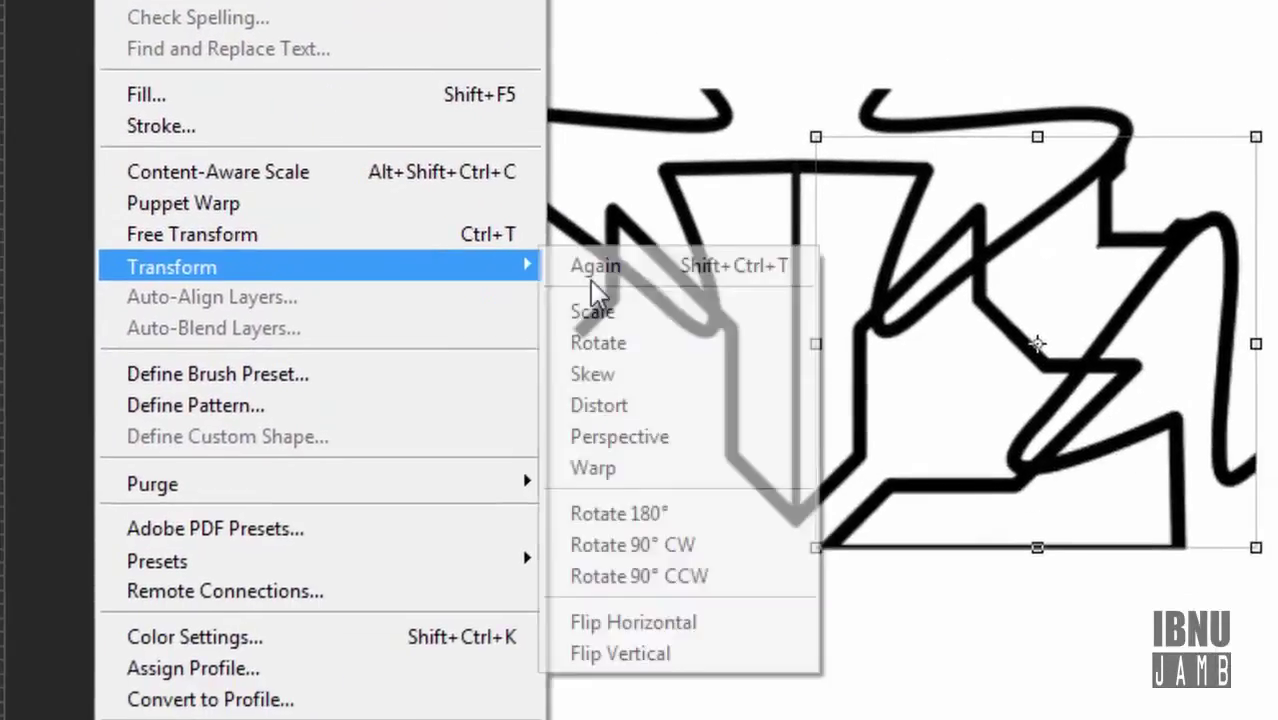
mouse_move(310, 240)
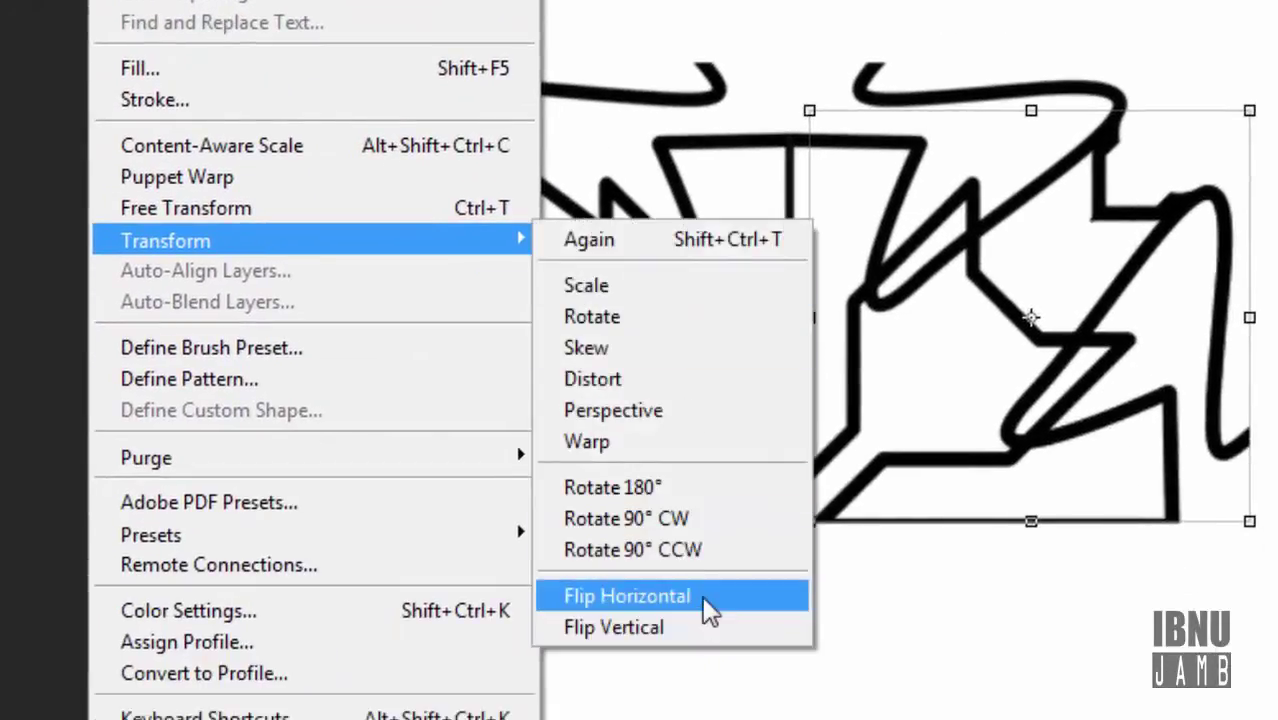
click(705, 604)
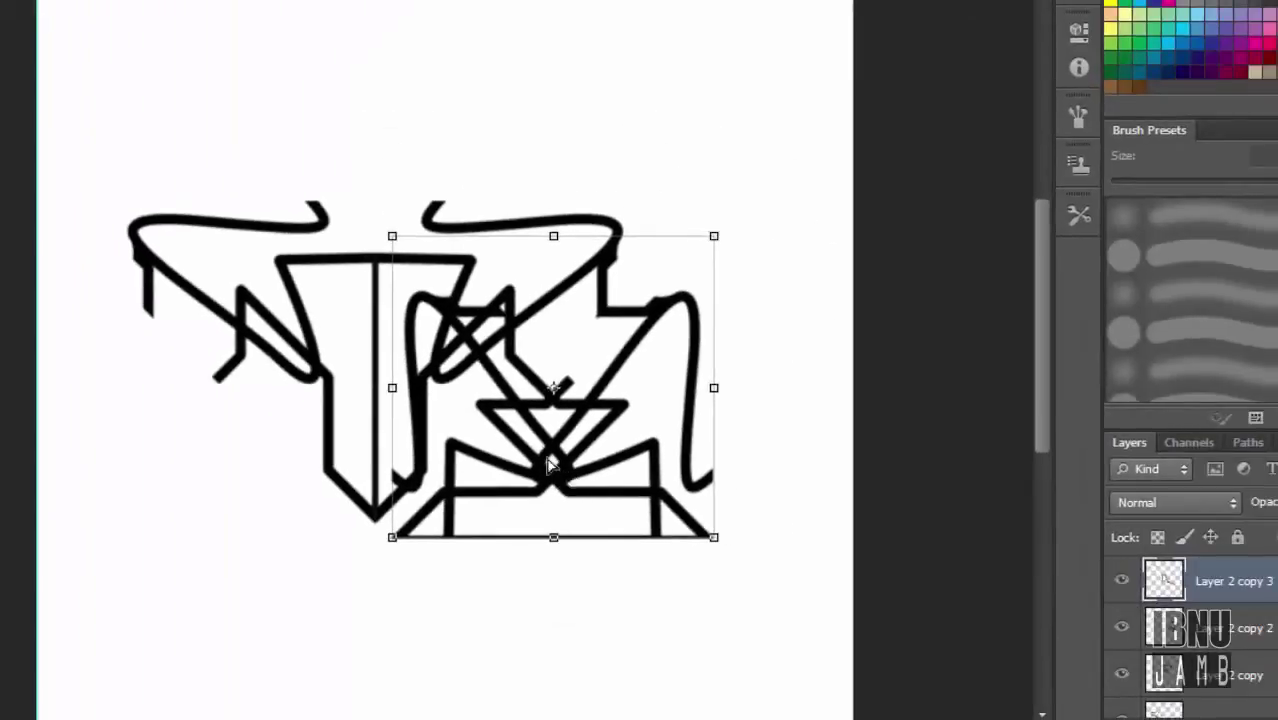
drag(547, 462, 205, 435)
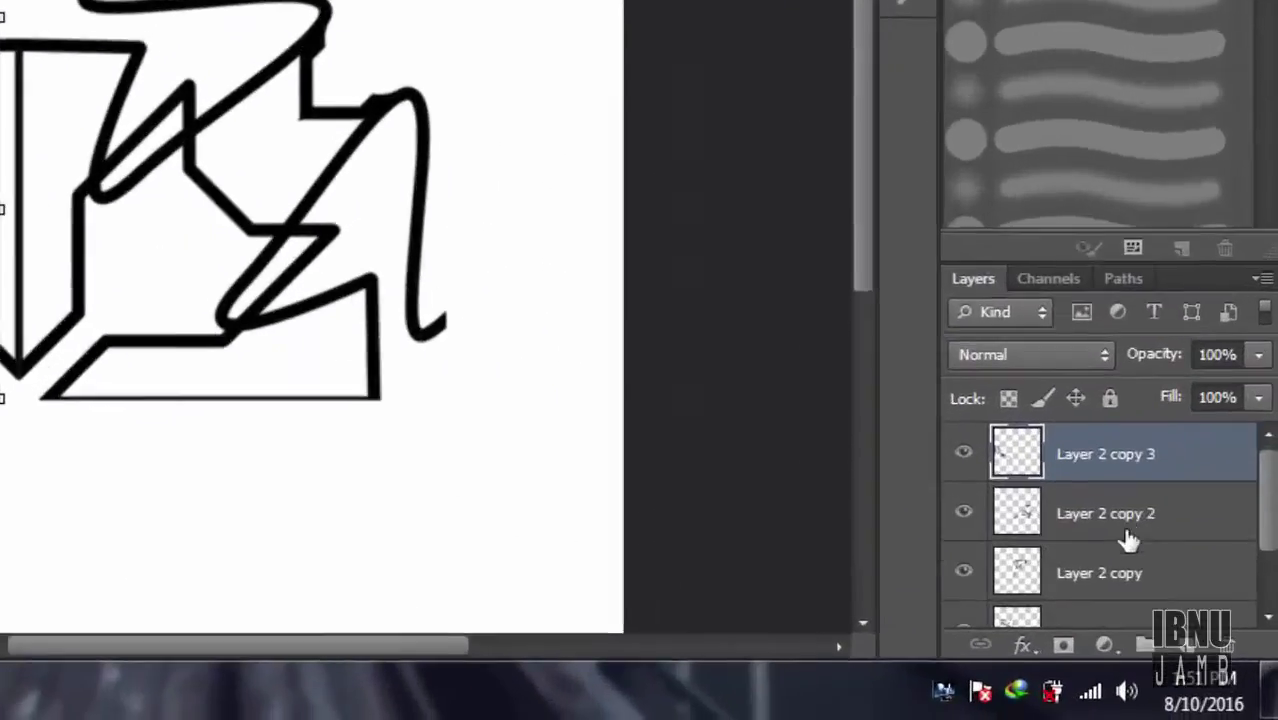
scroll(1213, 505, down, 1)
Select Layer 2 with its copies and reposition all outline pieces together
scroll(1213, 505, down, 1)
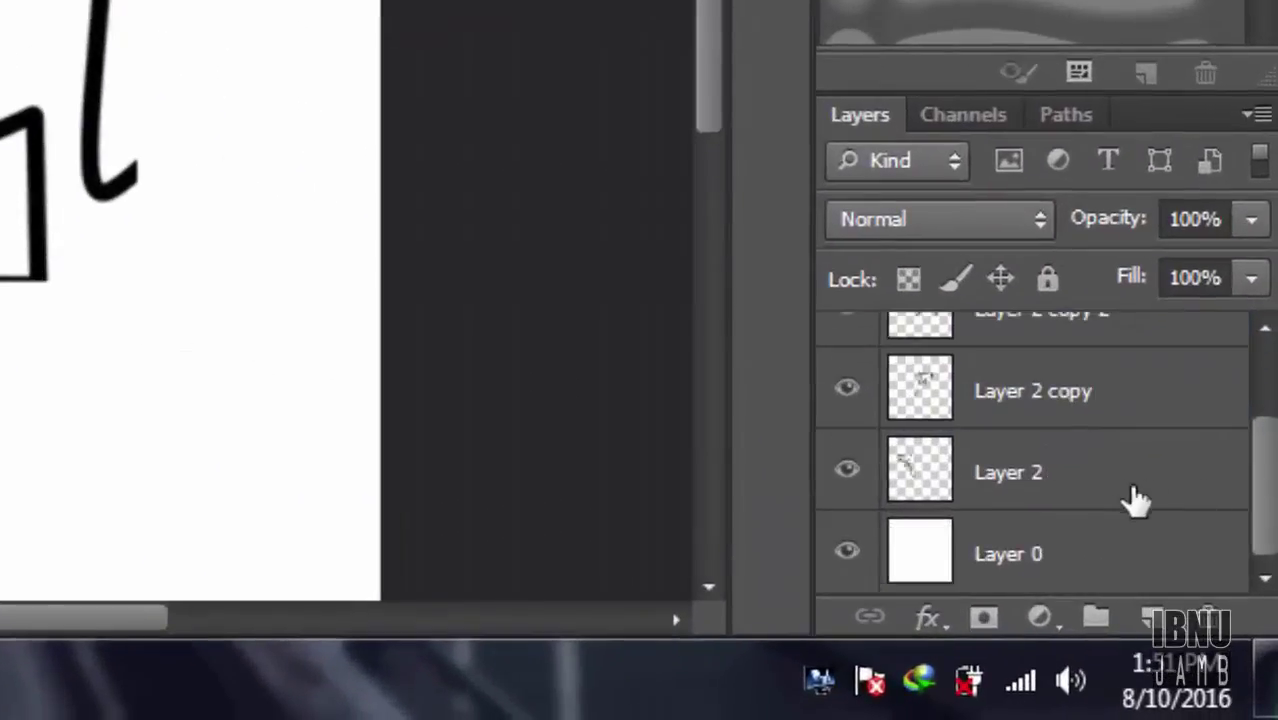
shift+click(1145, 510)
mouse_move(527, 392)
mouse_down()
mouse_move(585, 348)
mouse_move(577, 308)
mouse_up()
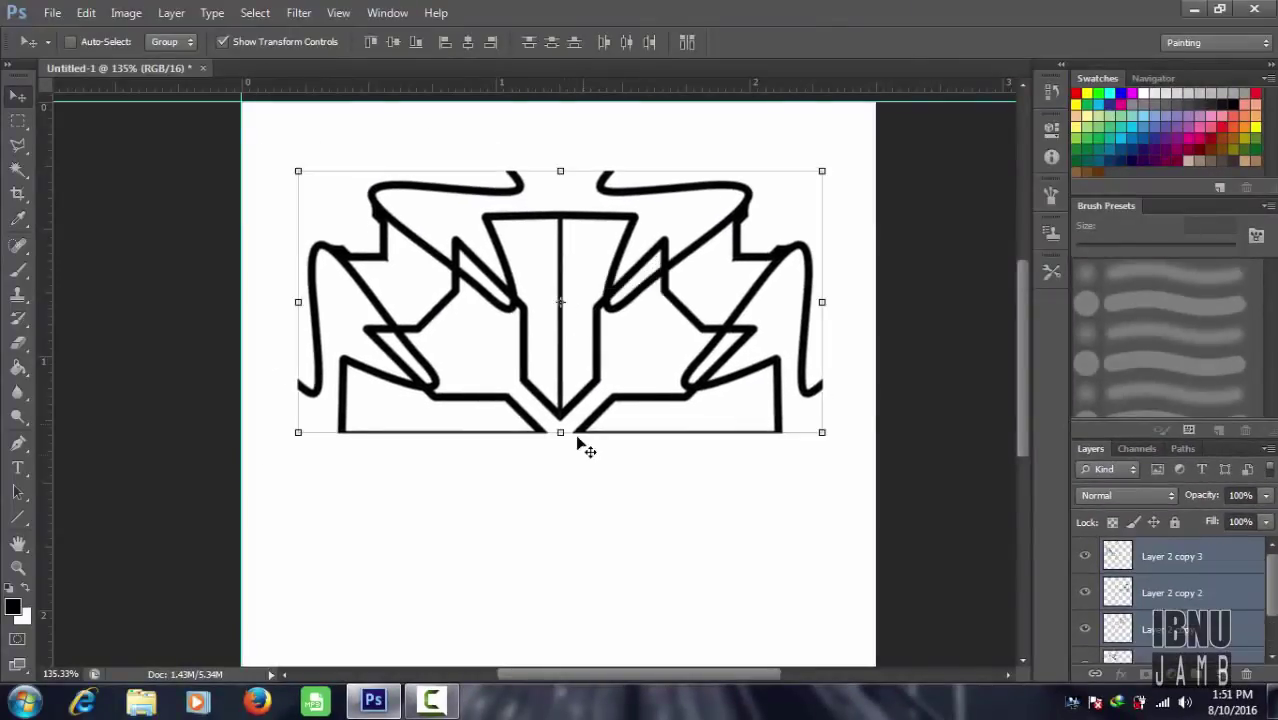
click(27, 123)
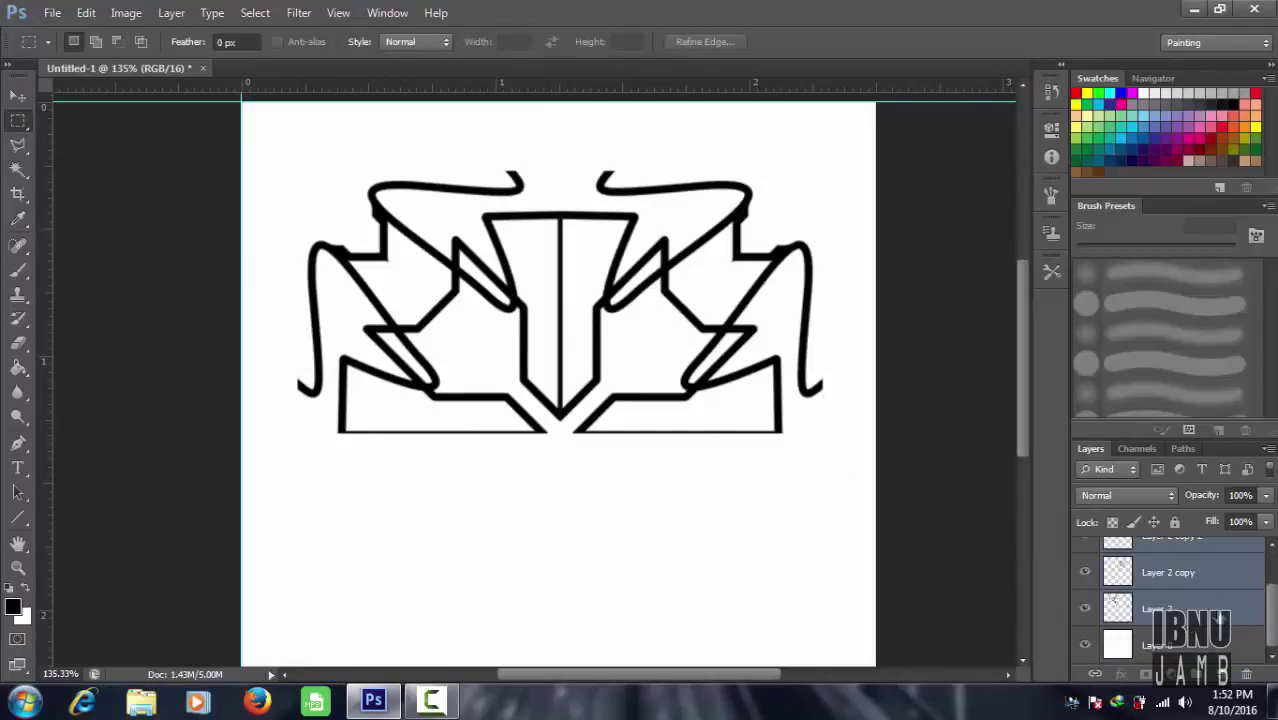
Flip the copied half vertically, move it 1.035 in down, and select all design layers
scroll(1118, 597, up, 5)
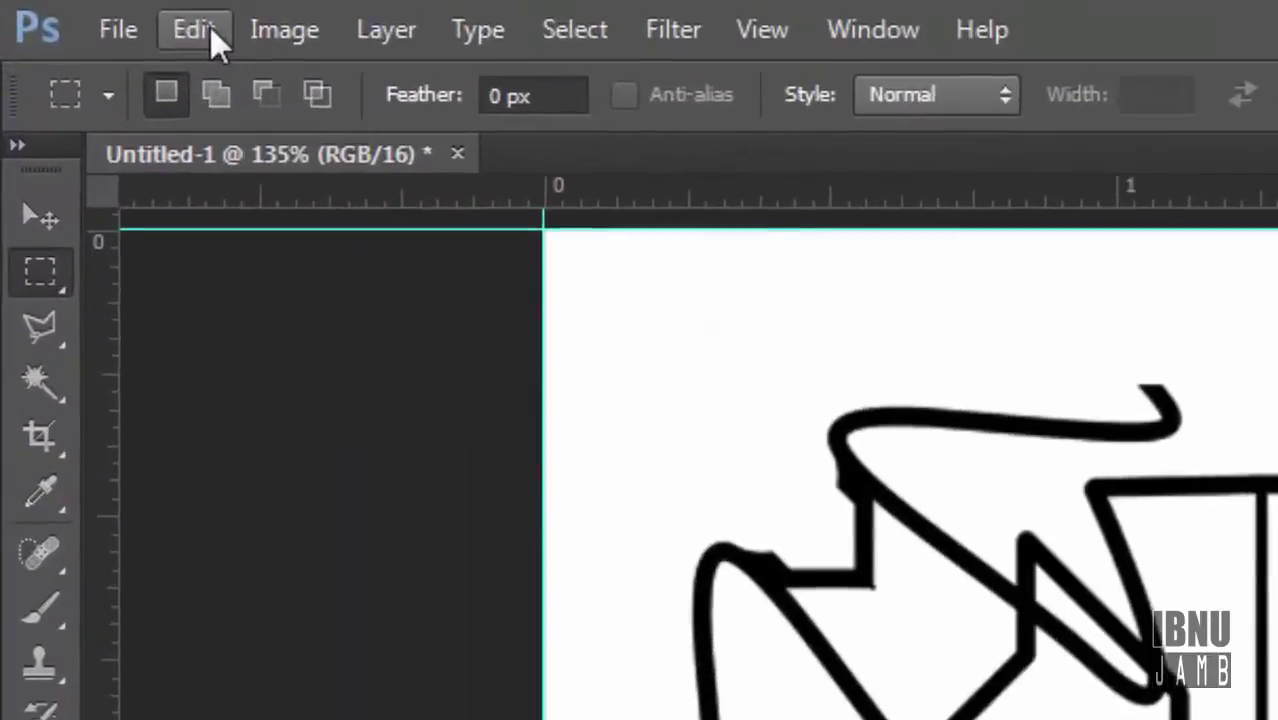
click(86, 12)
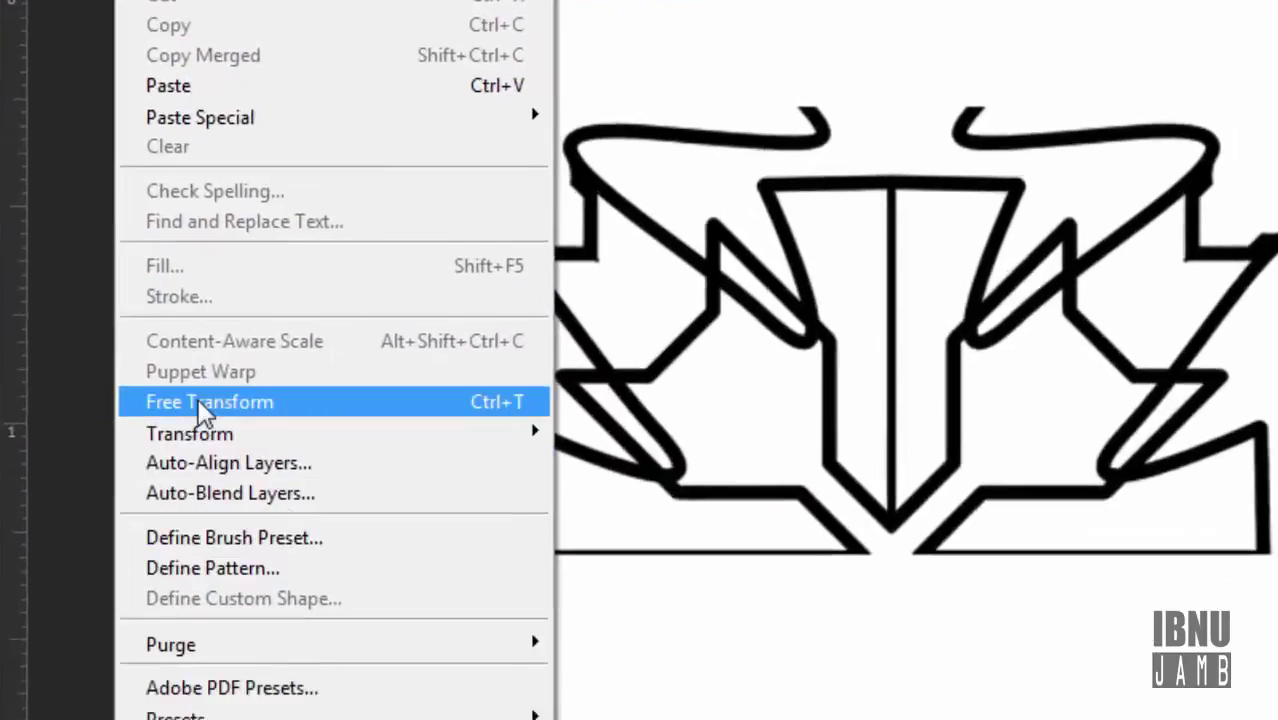
mouse_move(155, 168)
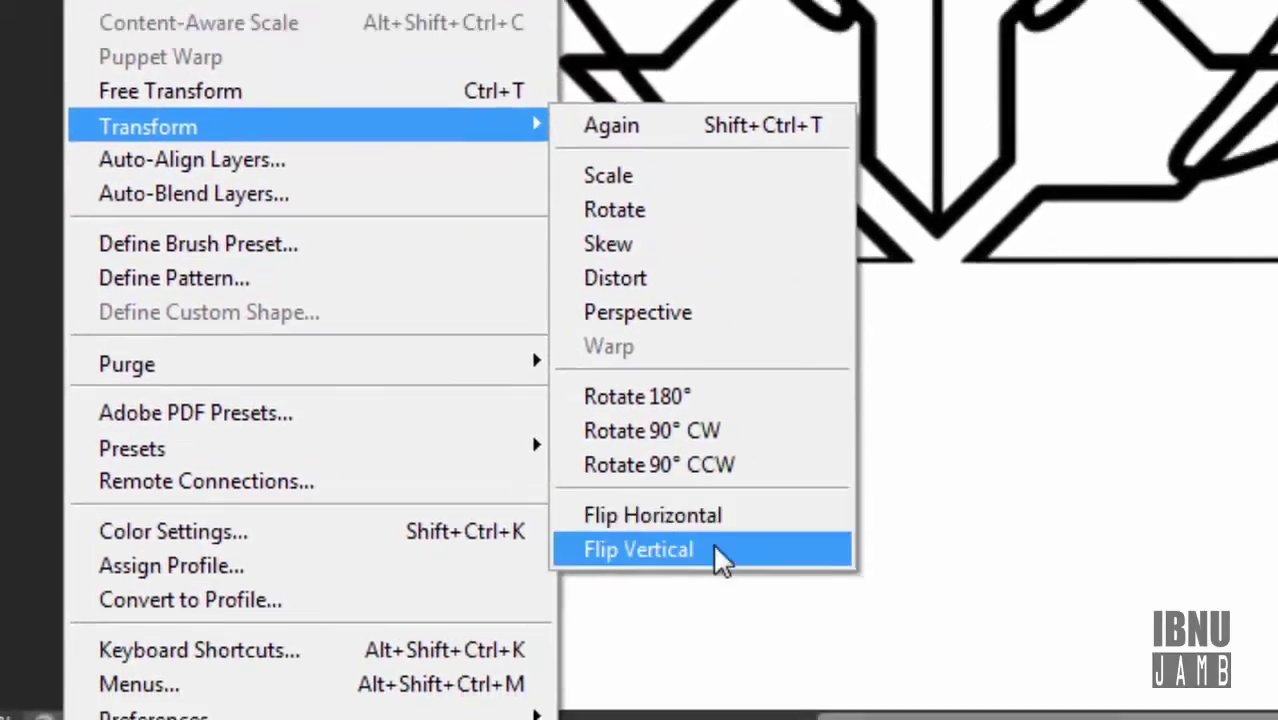
click(712, 543)
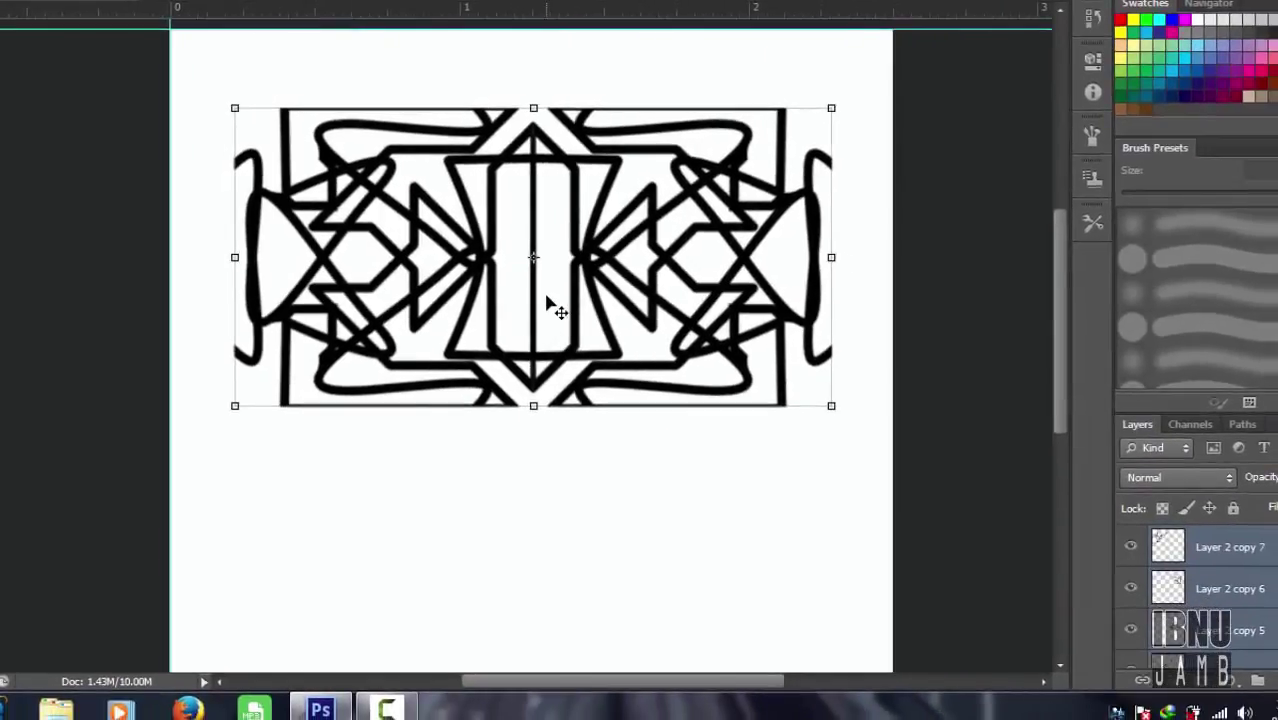
drag(551, 302, 540, 601)
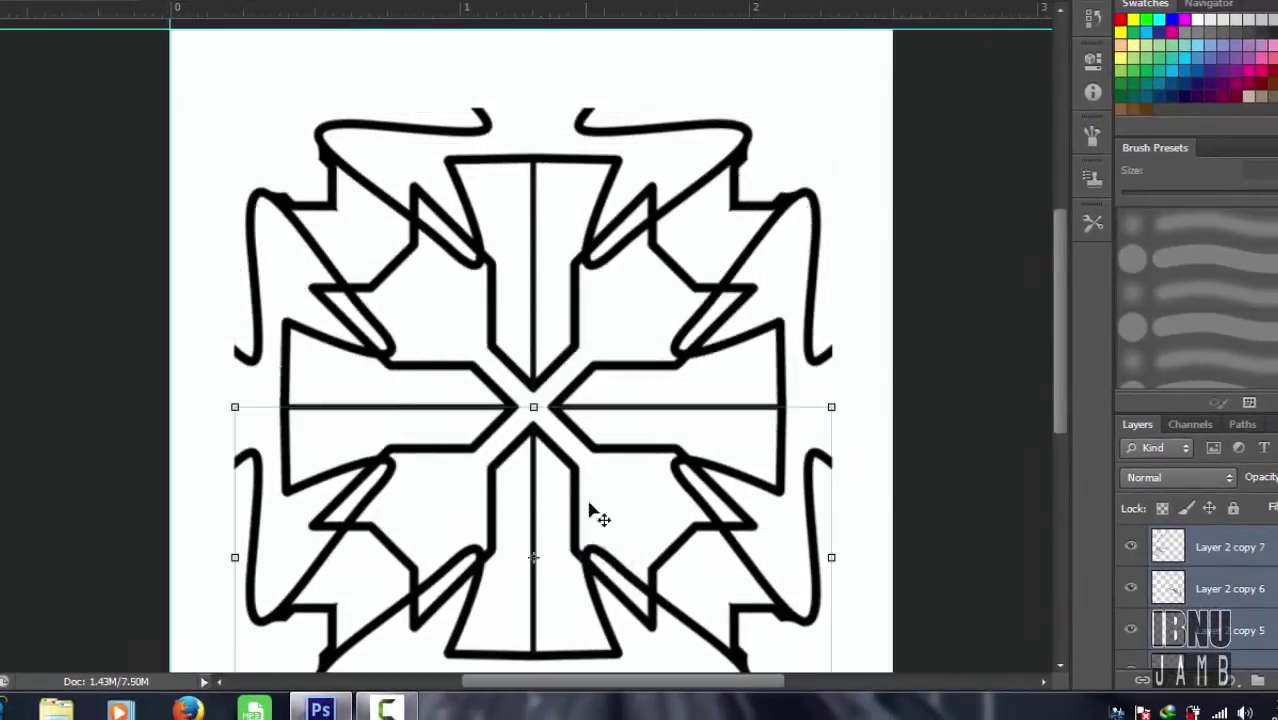
key(ctrl+minus)
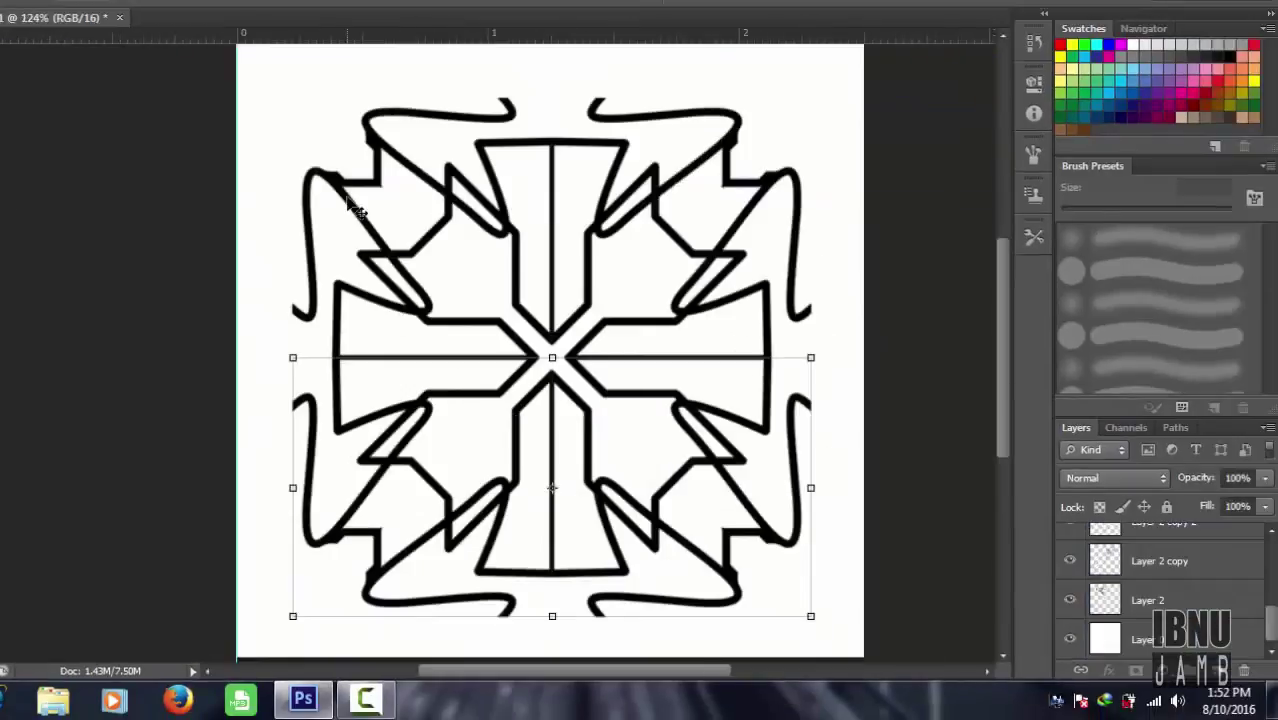
key(ctrl+alt+a)
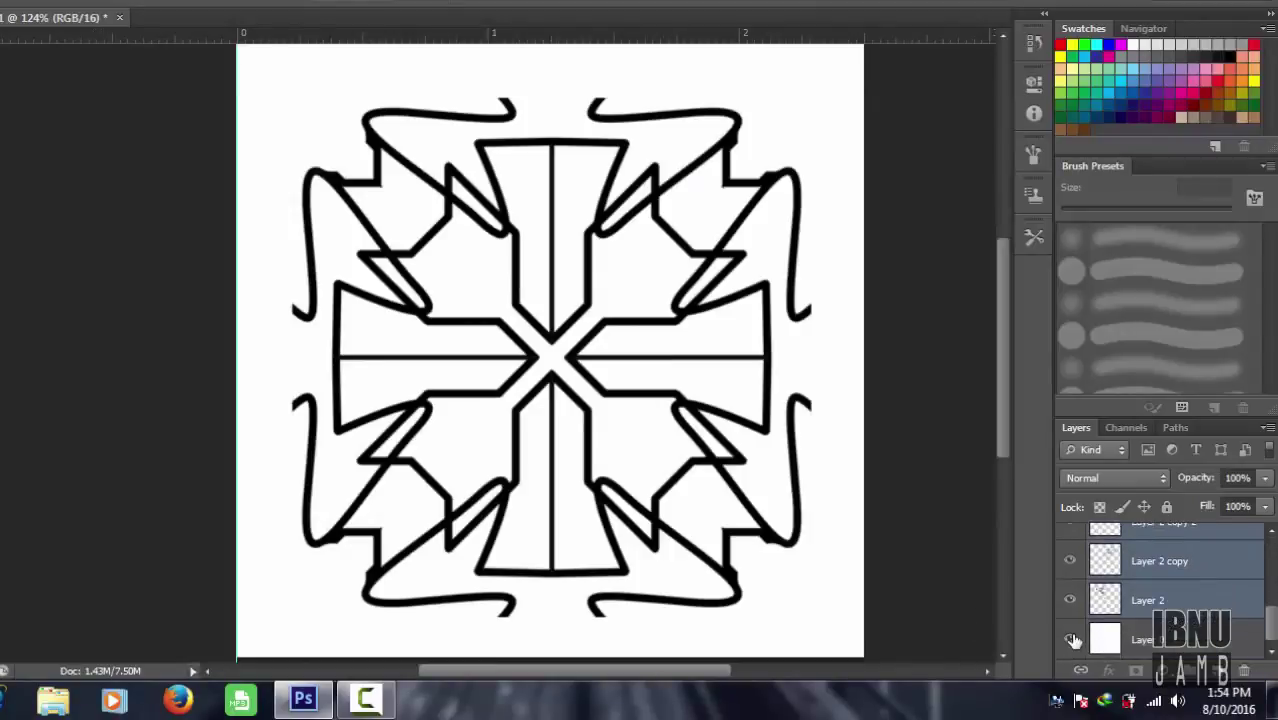
Hide the white background, select Layer 0, and trim the transparent pixels around the tile
click(1071, 639)
click(1162, 645)
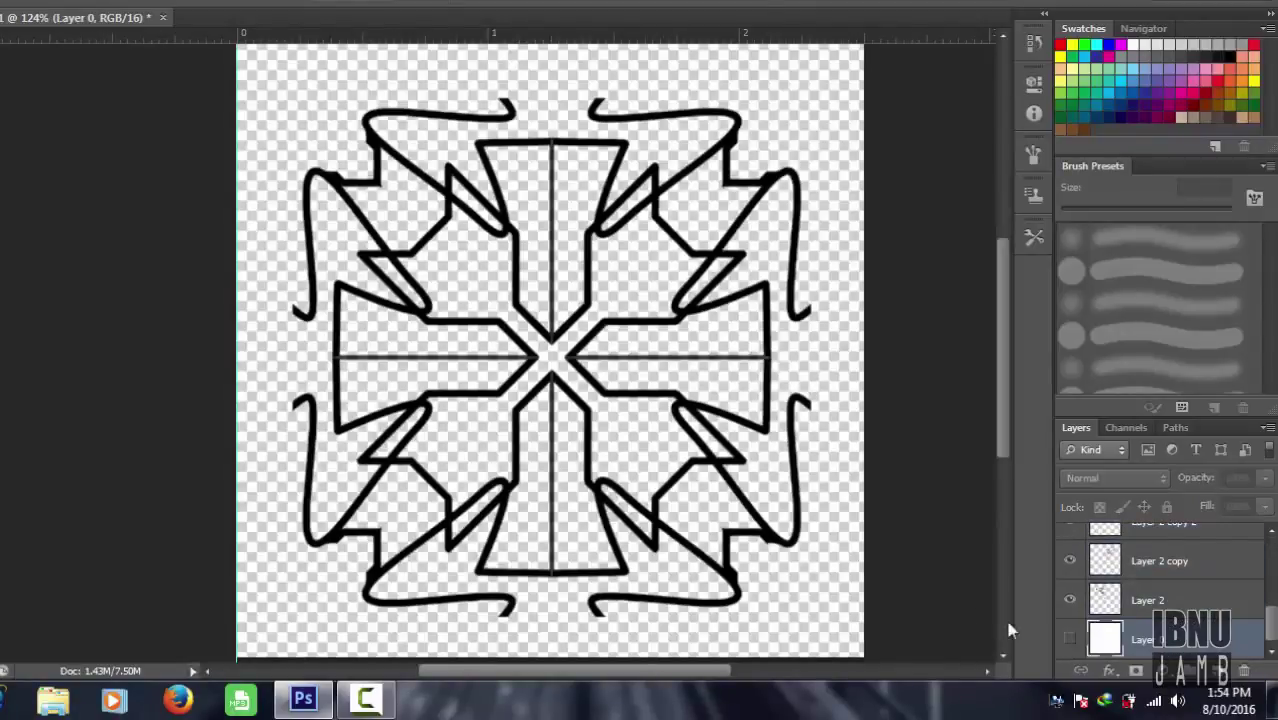
scroll(674, 366, up, 2)
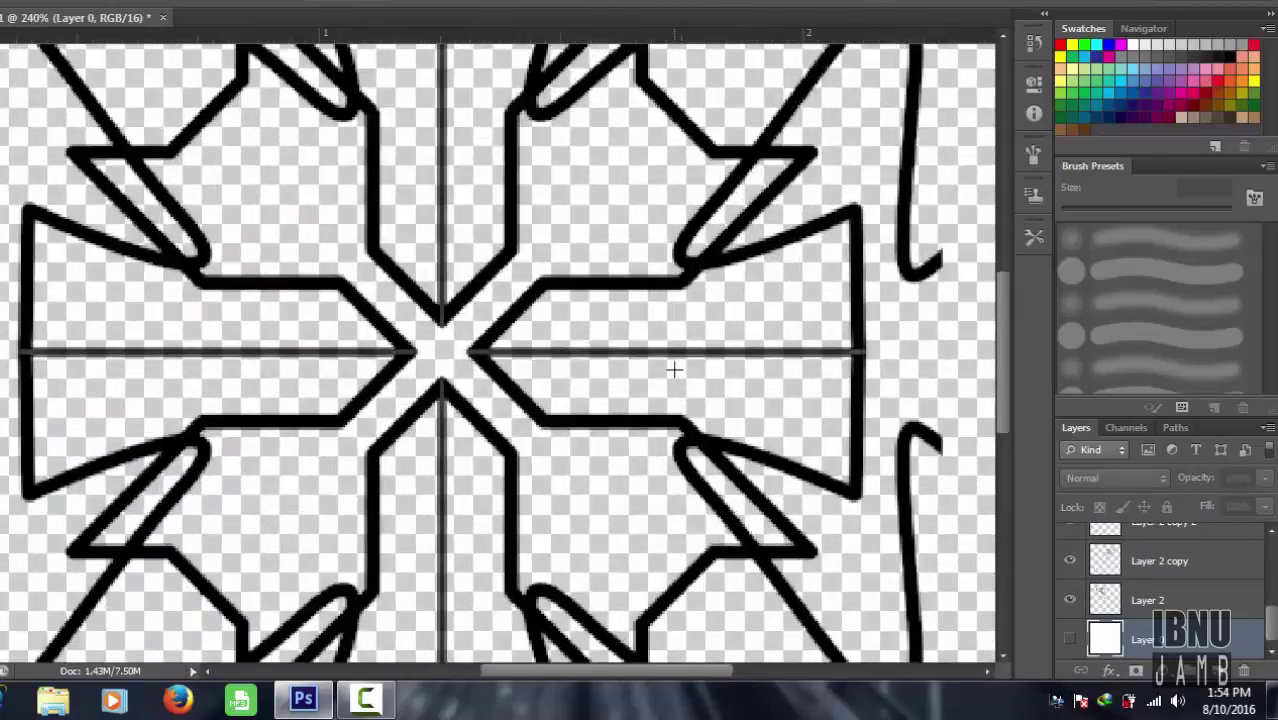
scroll(674, 366, up, 2)
scroll(674, 366, down, 3)
scroll(674, 370, down, 1)
scroll(674, 370, down, 2)
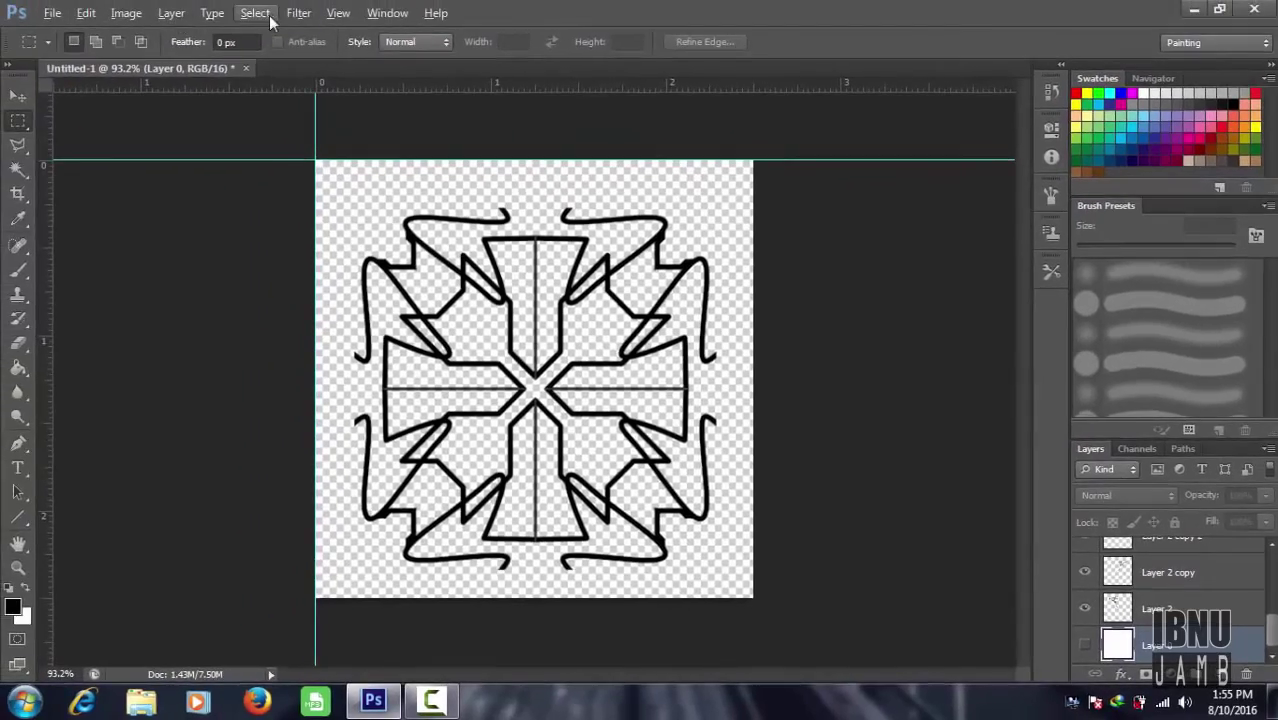
click(128, 12)
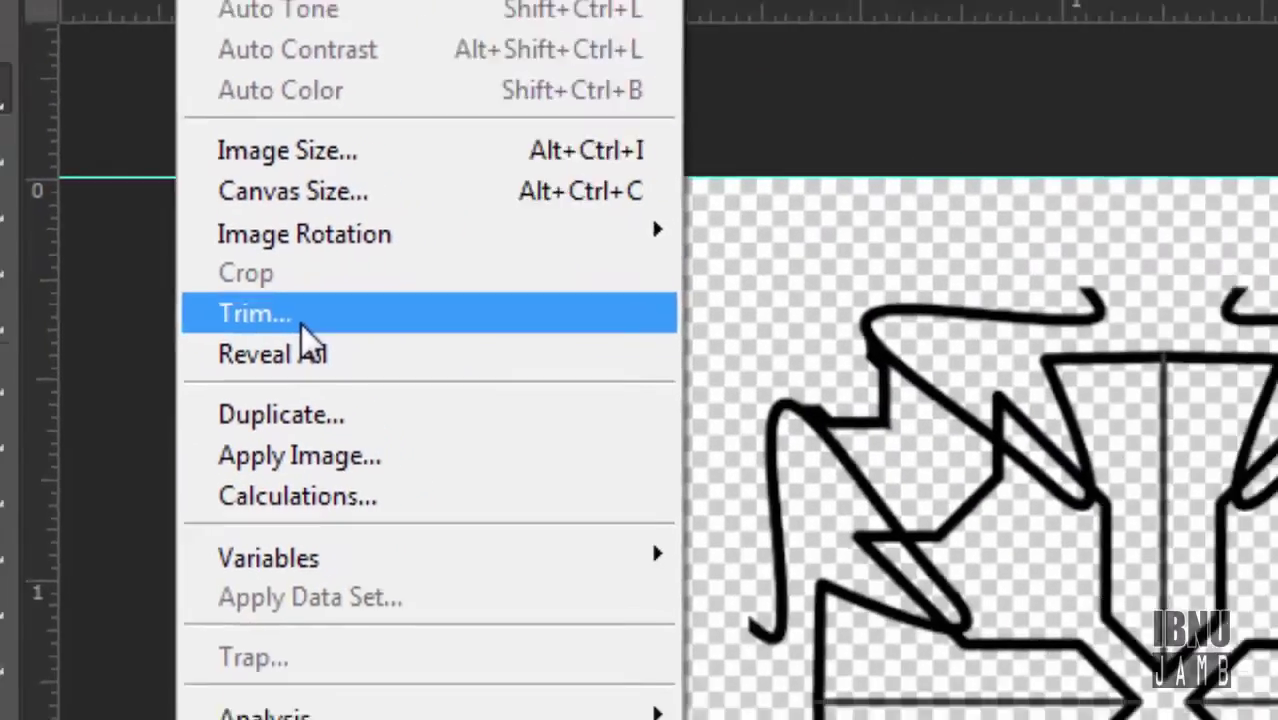
click(397, 509)
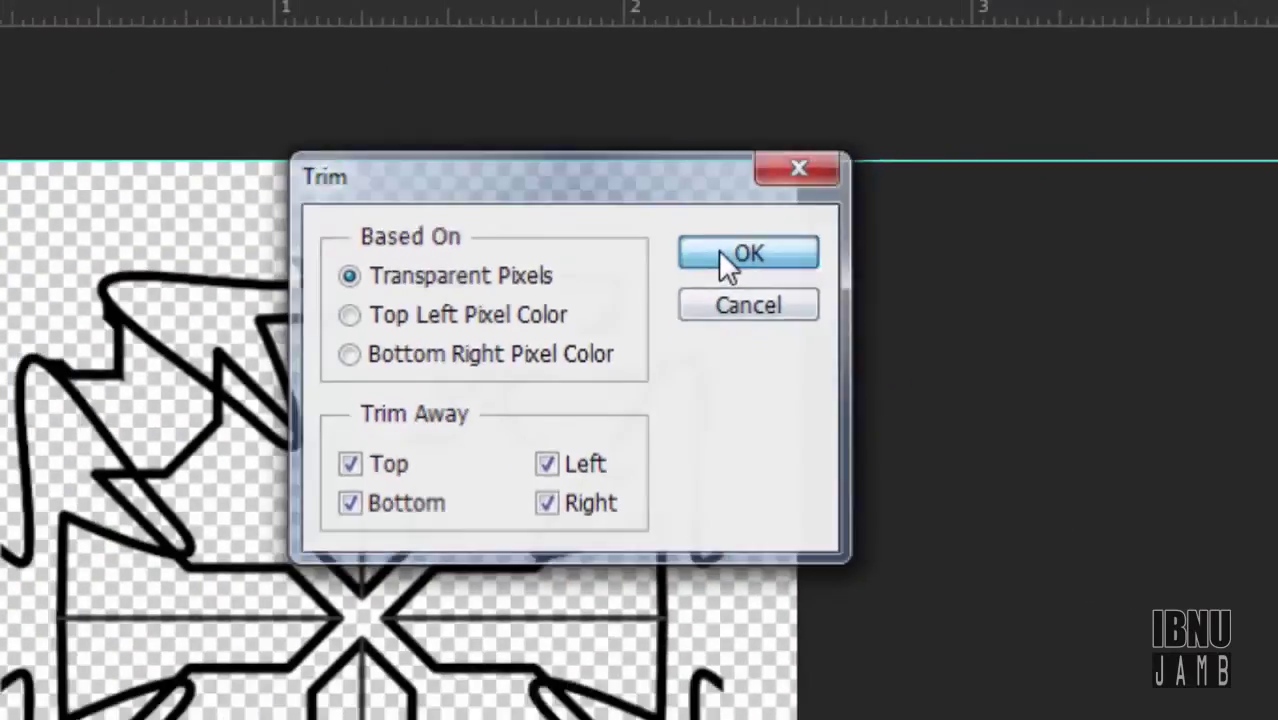
click(840, 284)
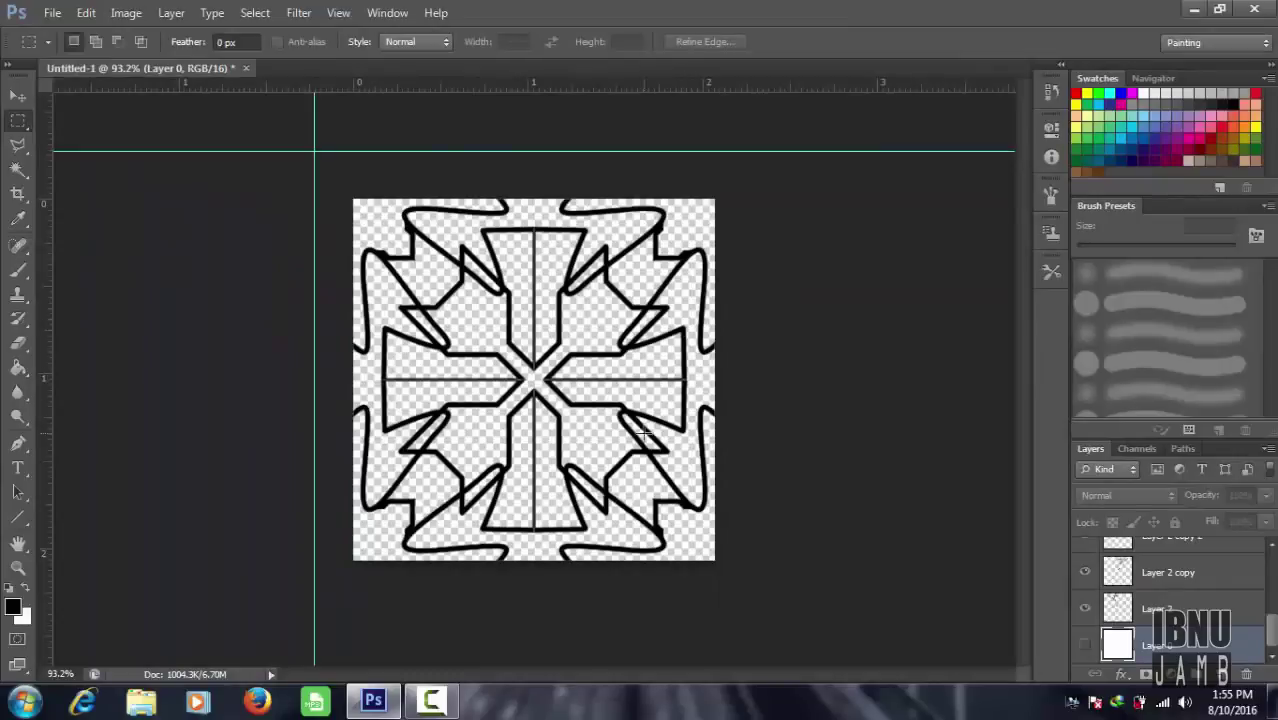
Define the trimmed graffiti tile as a new pattern
click(86, 14)
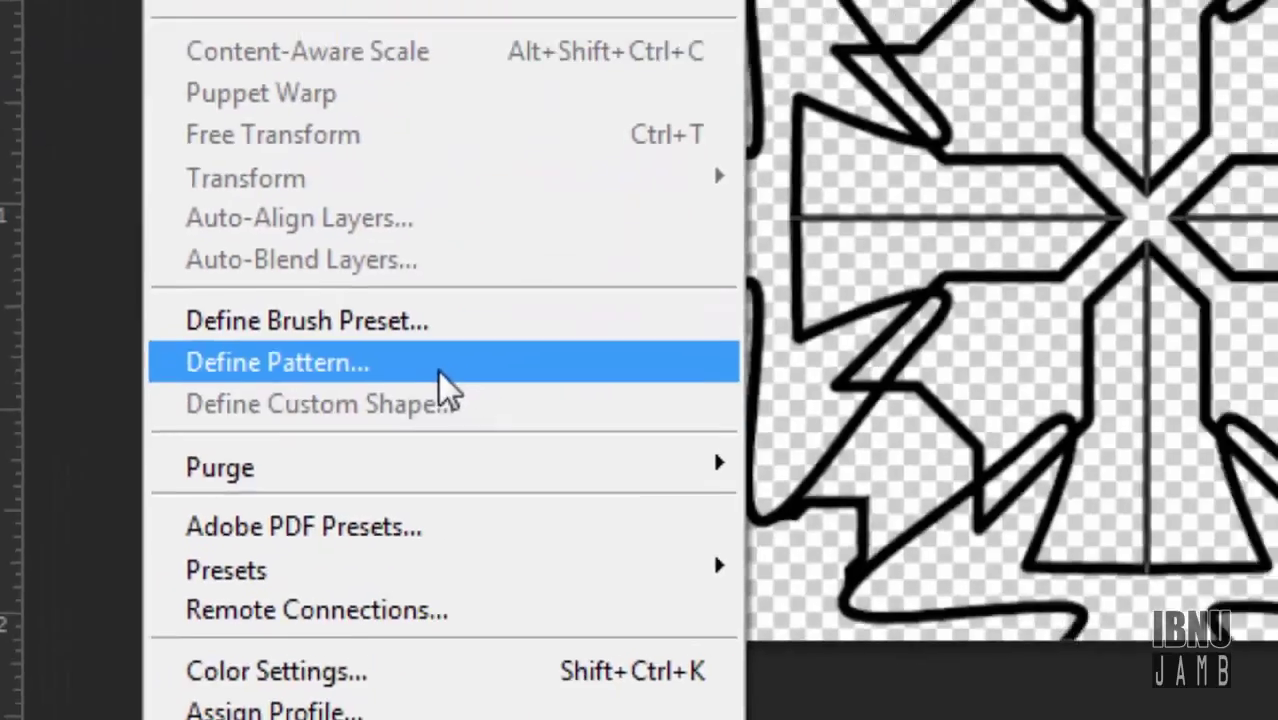
click(438, 370)
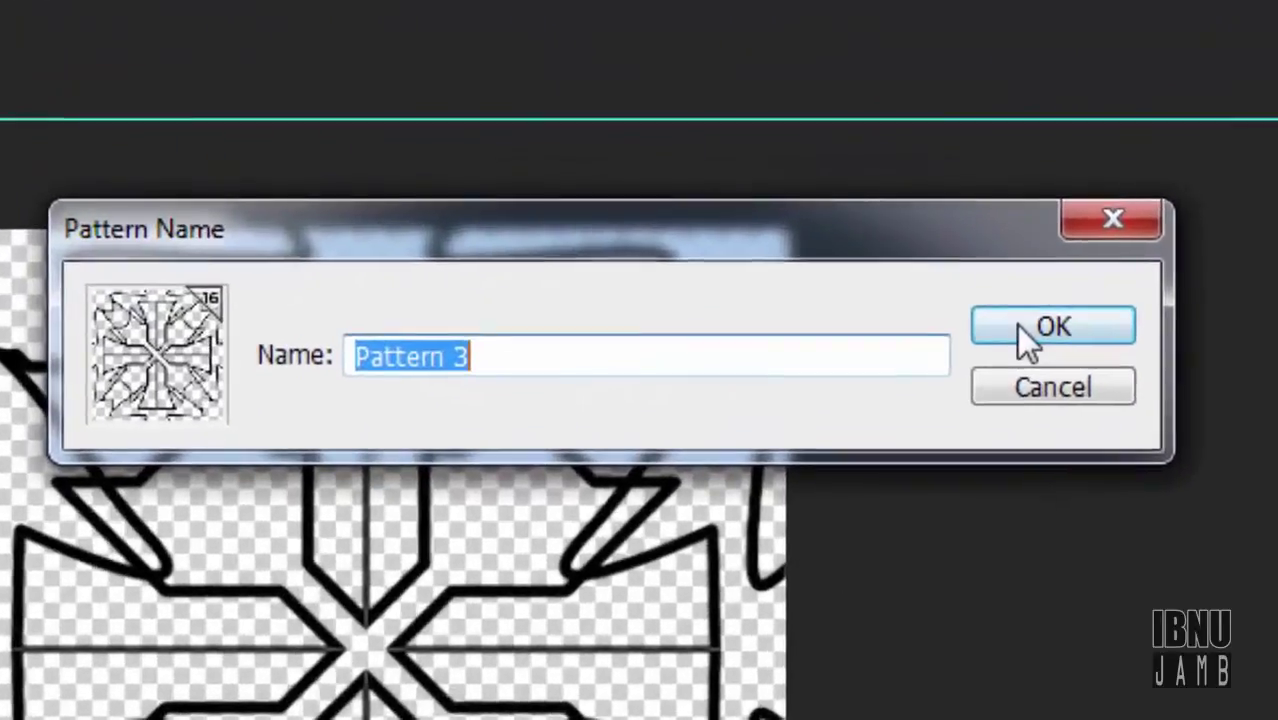
click(1018, 326)
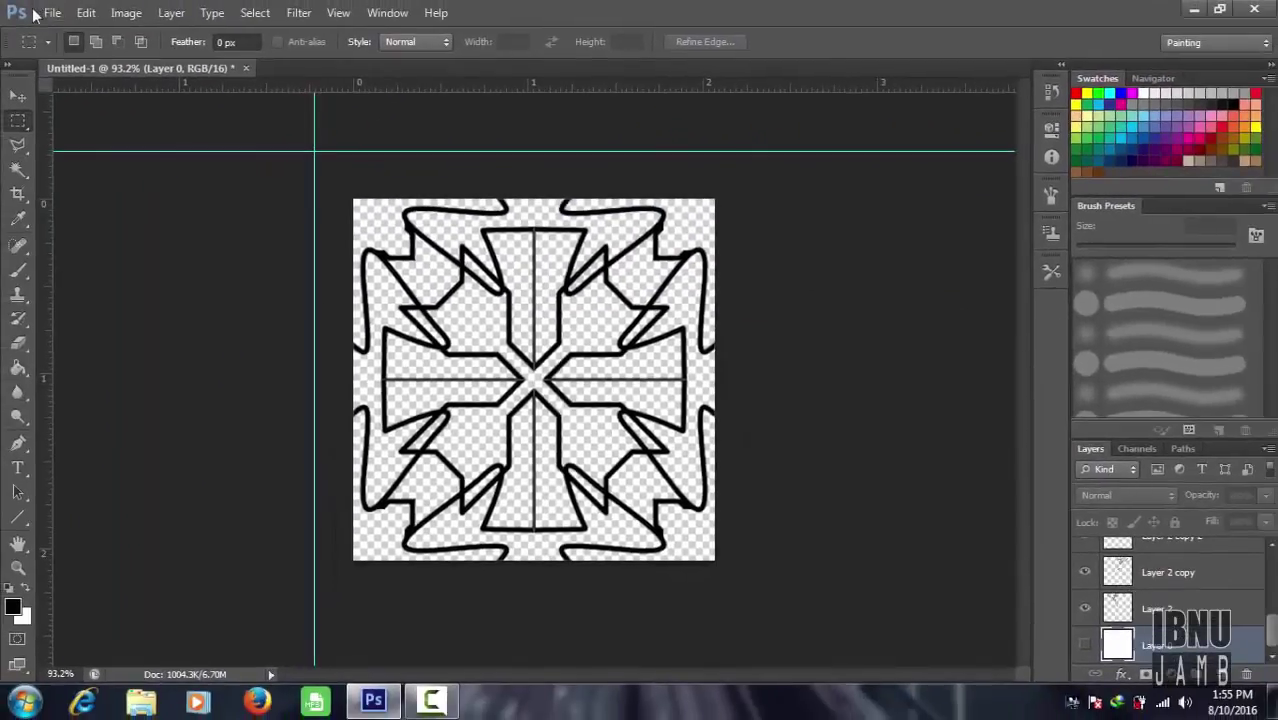
Create a new blank document, Untitled-2, with default settings
click(48, 13)
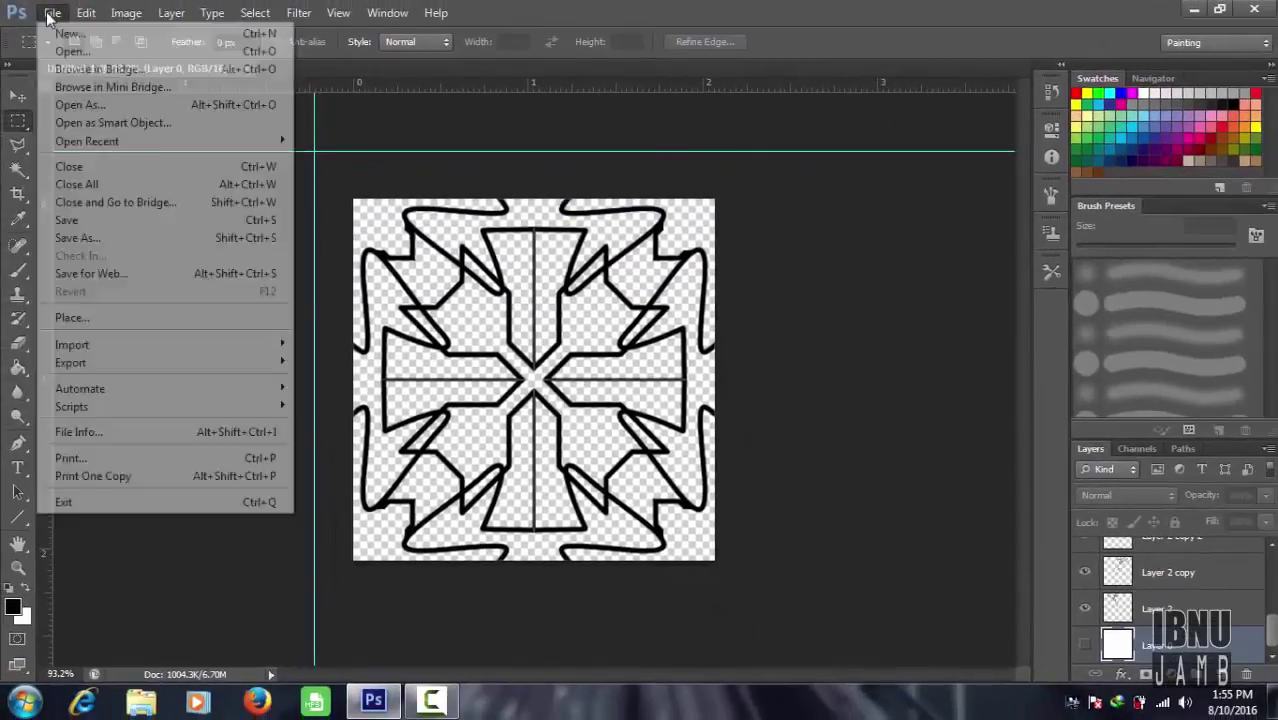
click(58, 36)
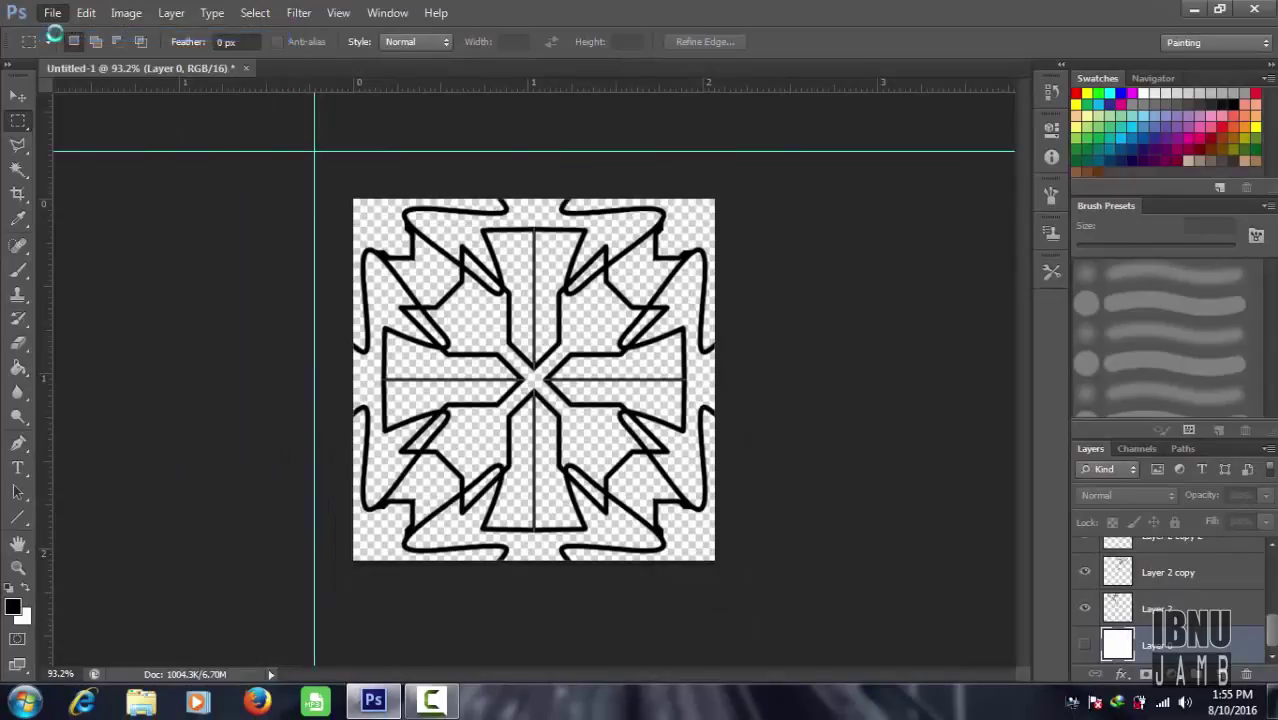
key(Return)
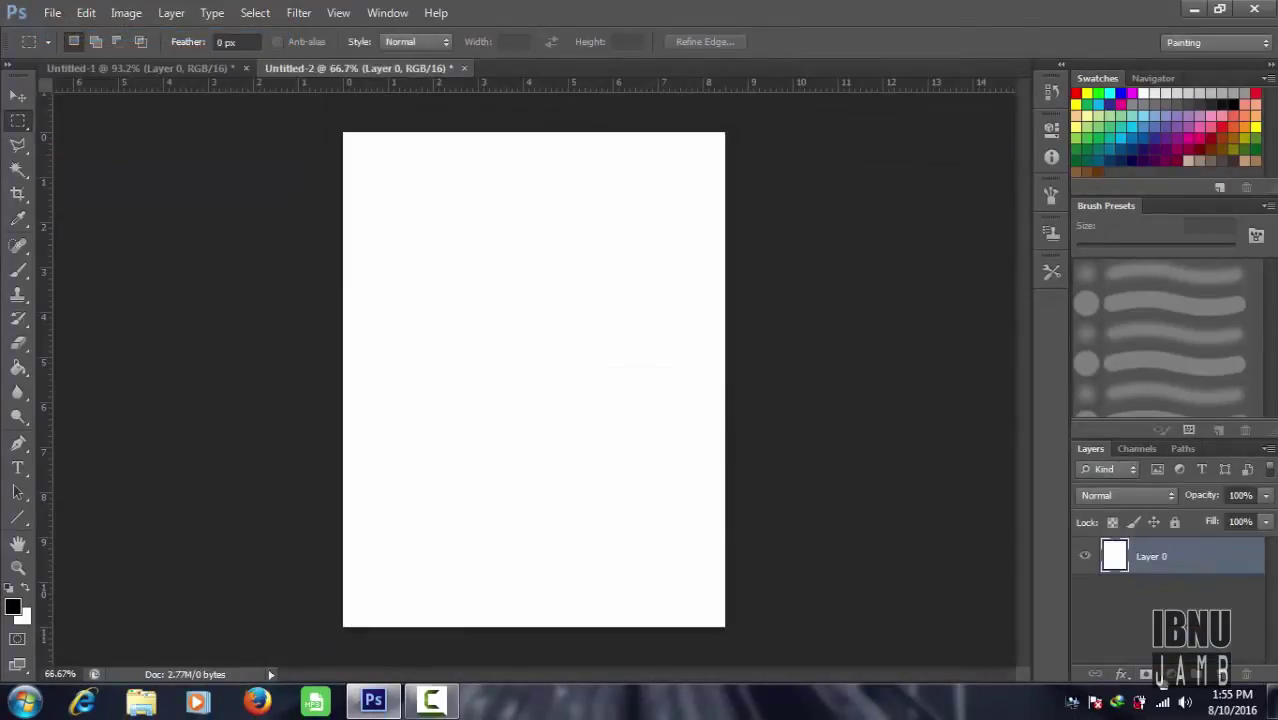
Add a Pattern Overlay using the graffiti tile pattern at a reduced scale
click(1121, 675)
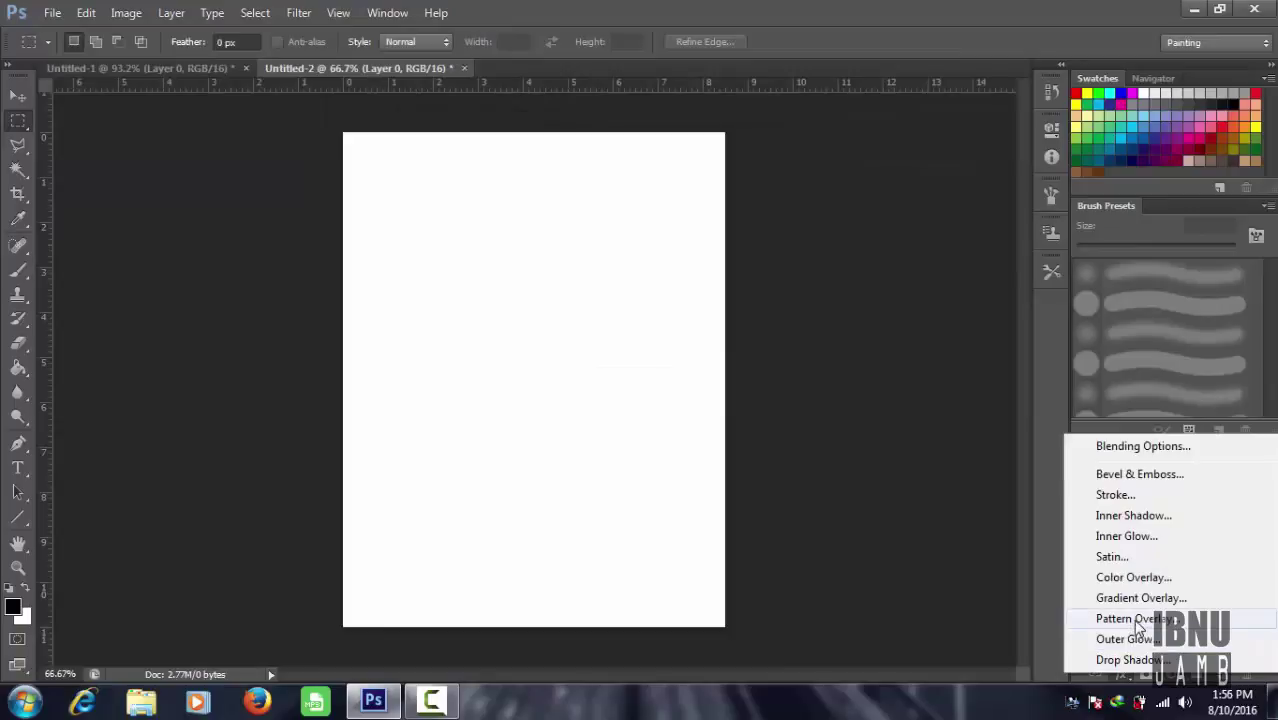
click(1133, 619)
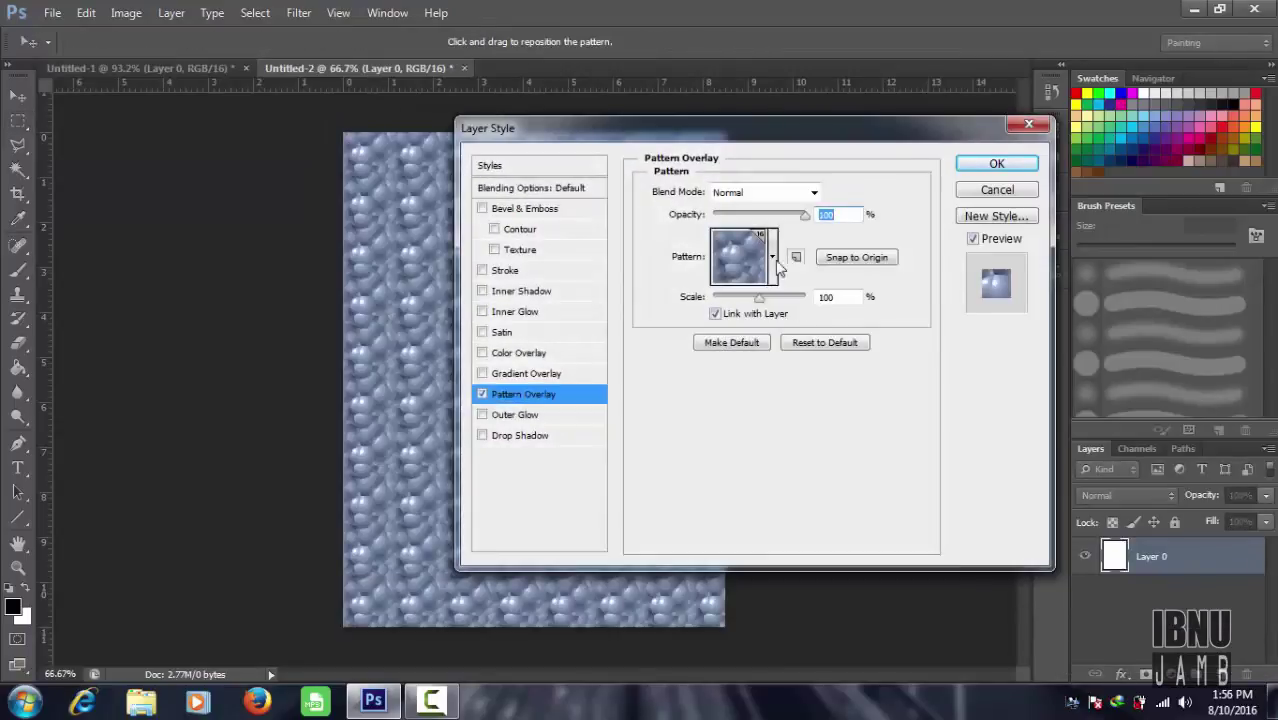
click(773, 257)
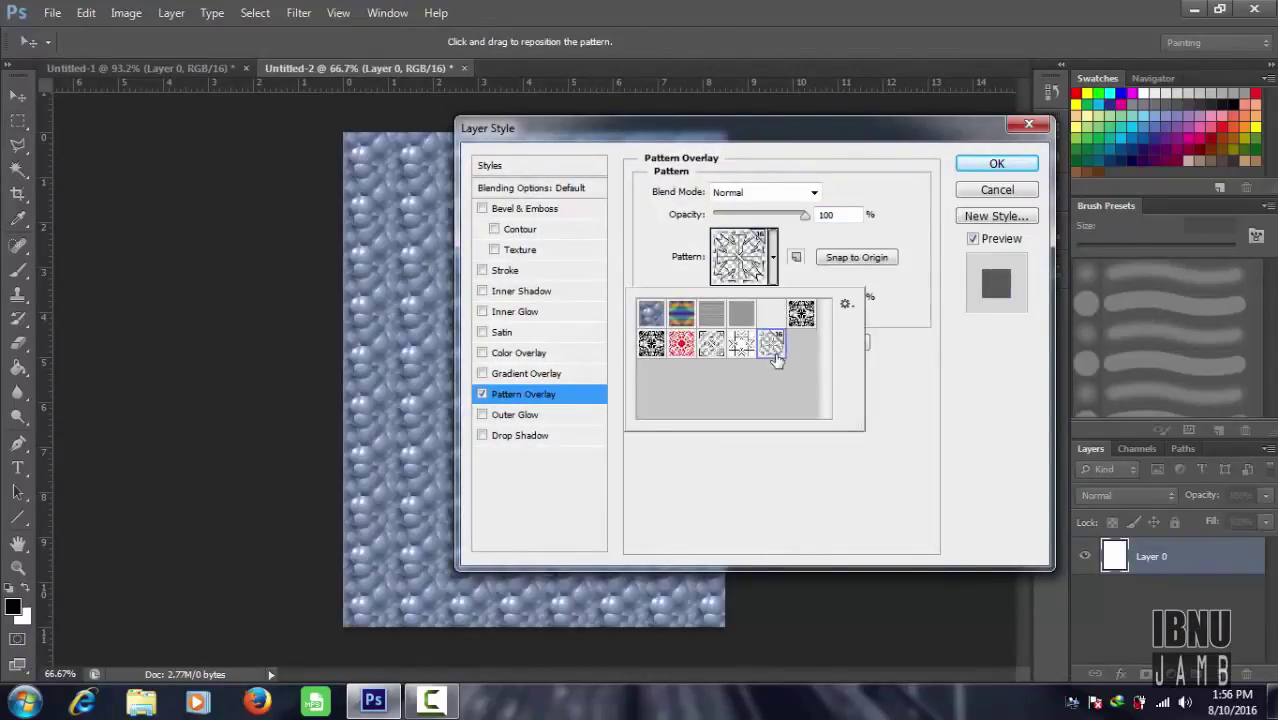
drag(860, 137, 1129, 89)
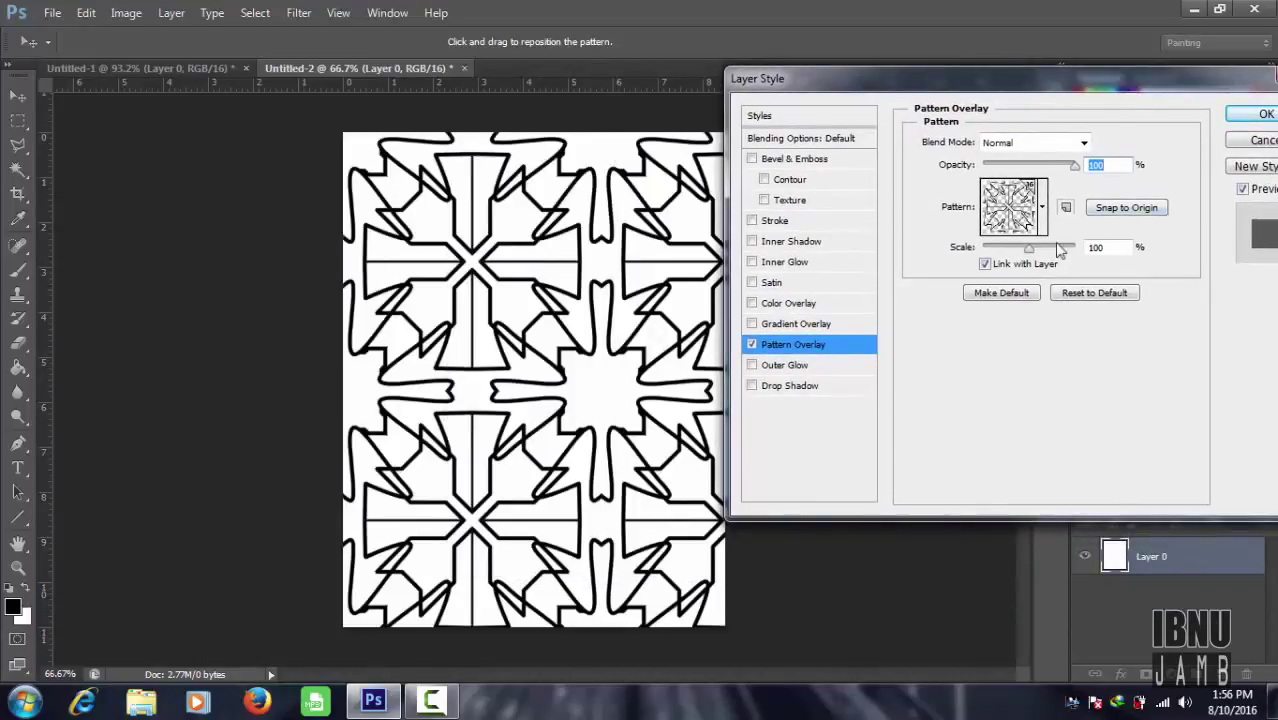
drag(1031, 250, 1008, 246)
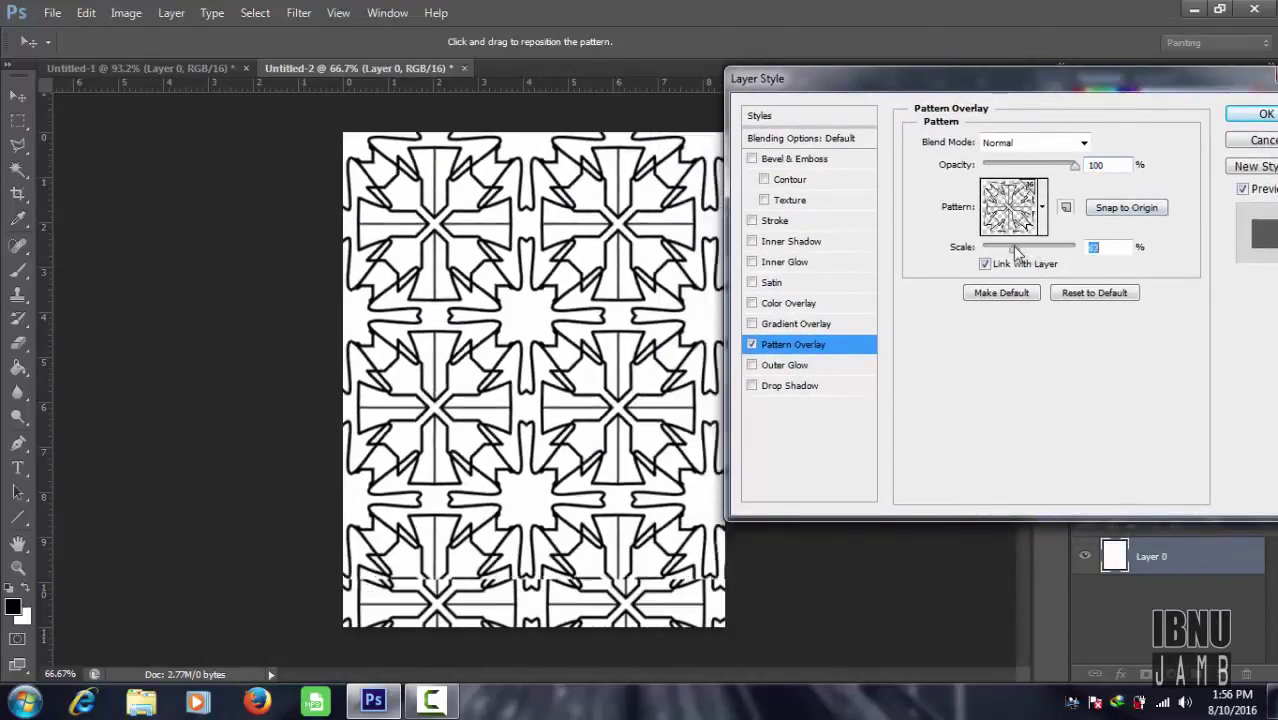
drag(1006, 244, 1014, 248)
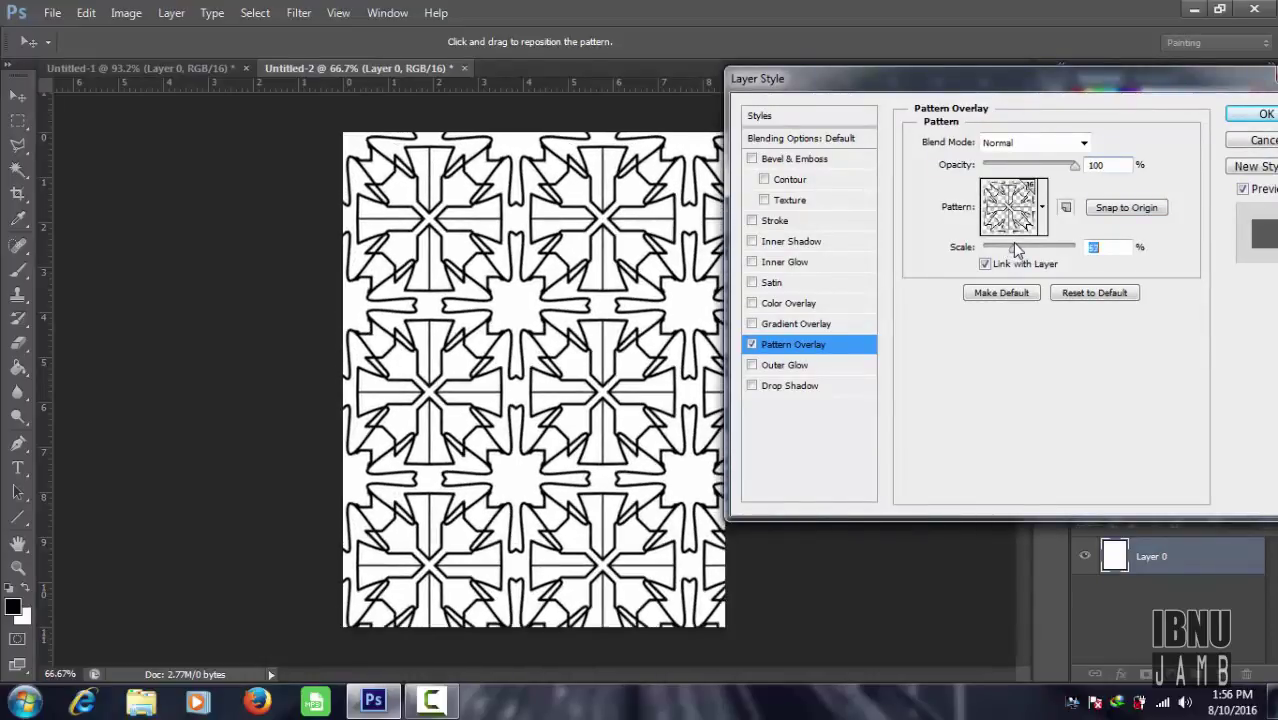